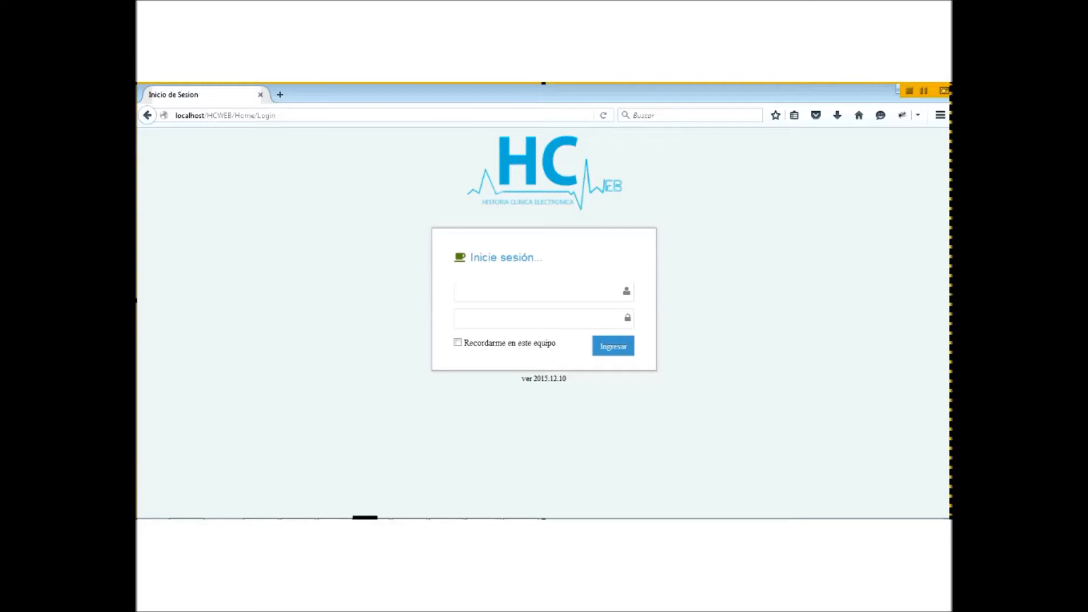
# Step: Switch from the HCWEB login page to the Medicine Office Administración window
pyautogui.moveTo(373, 528)
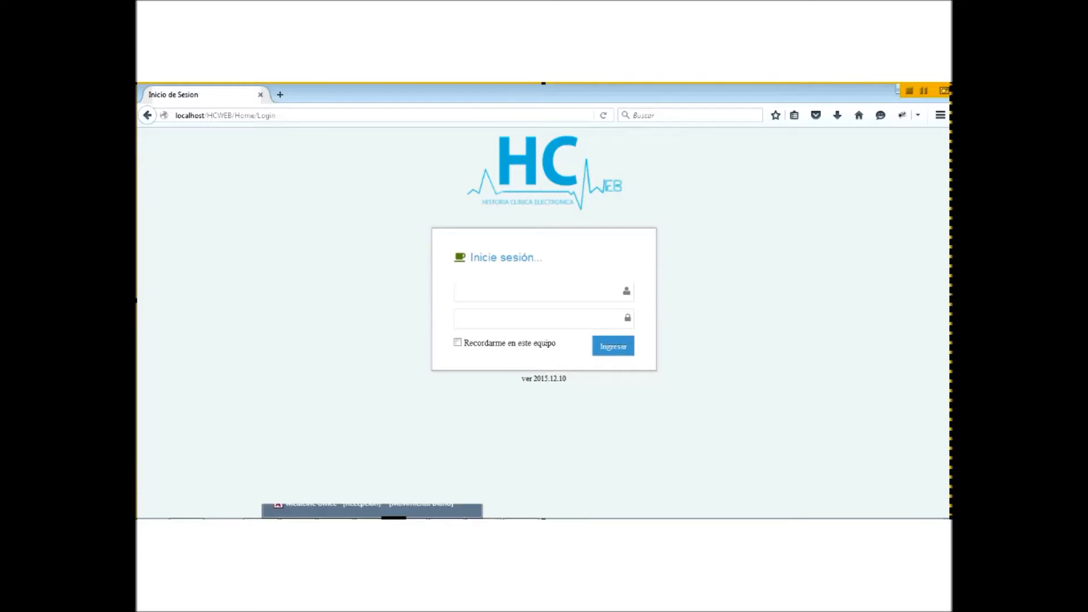
pyautogui.click(409, 528)
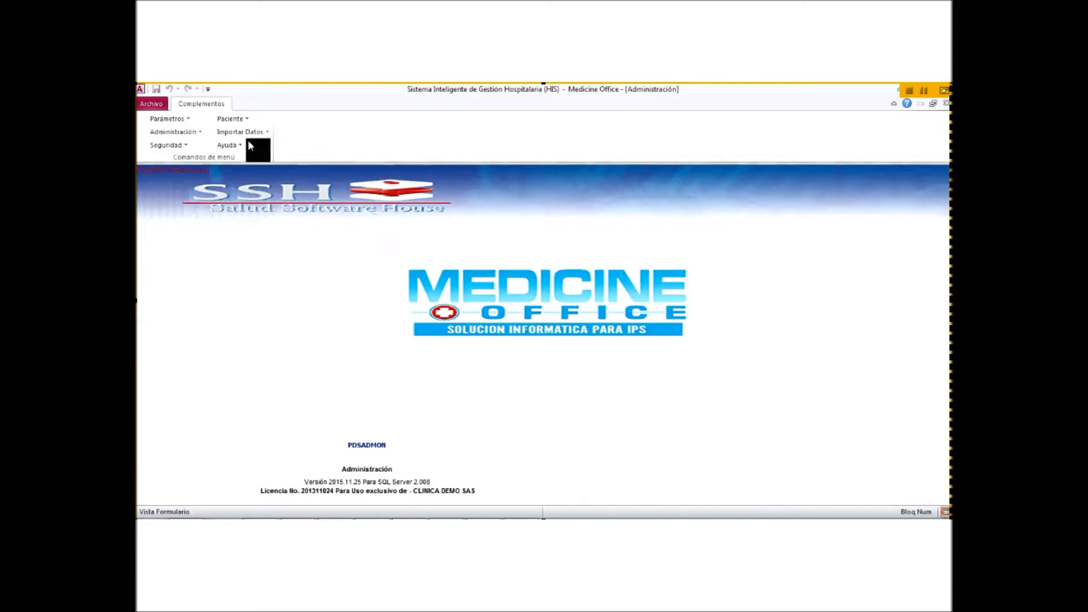
# Step: Open Proceso de Recepción from the Parámetros menu to list the RECEPCION forms
pyautogui.click(164, 119)
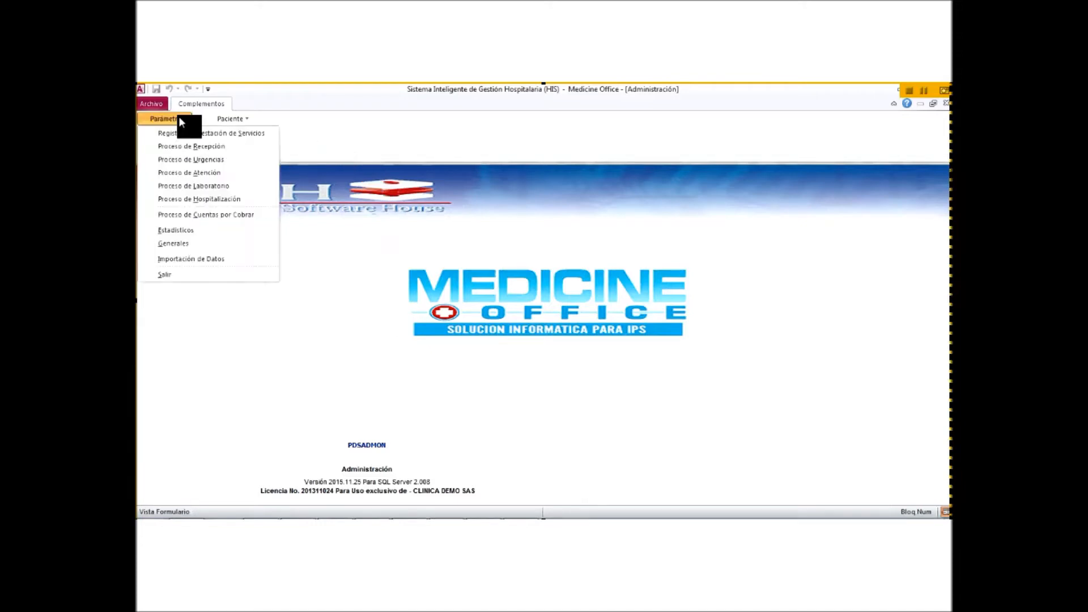
pyautogui.click(193, 146)
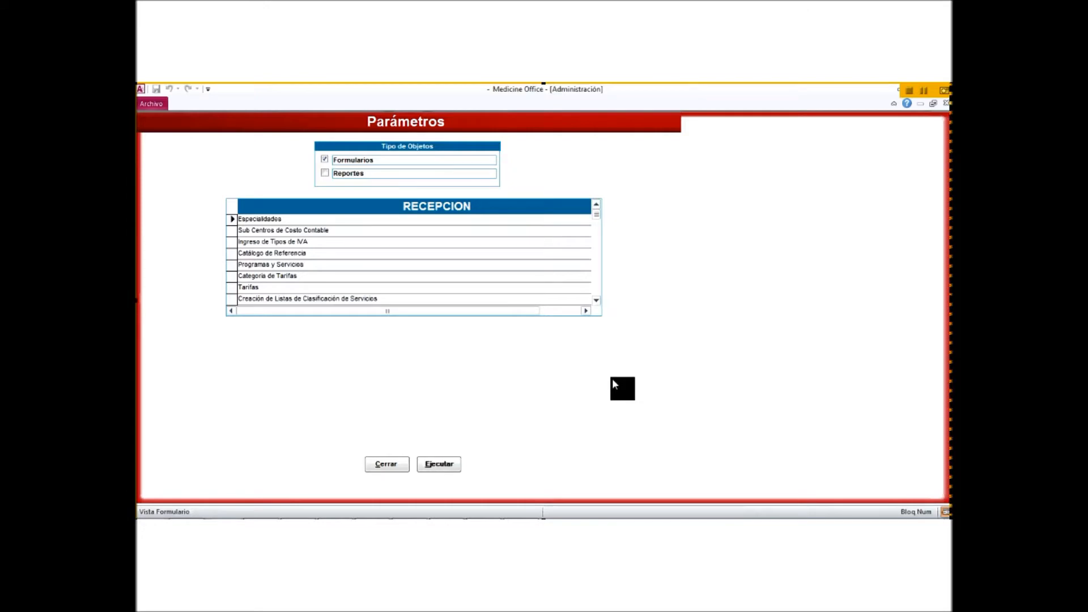
pyautogui.click(445, 464)
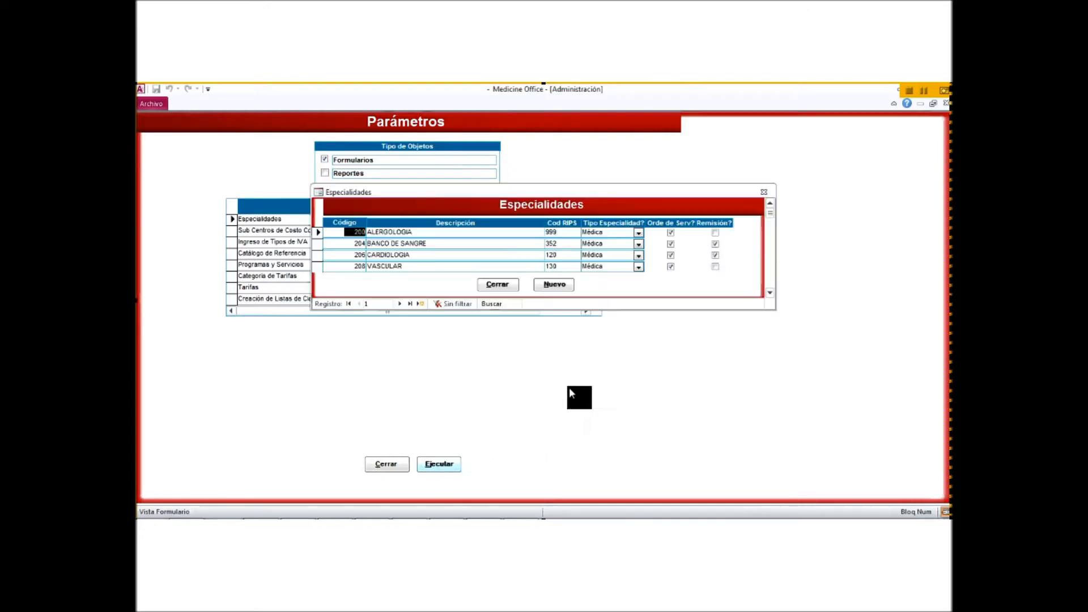
pyautogui.click(770, 292)
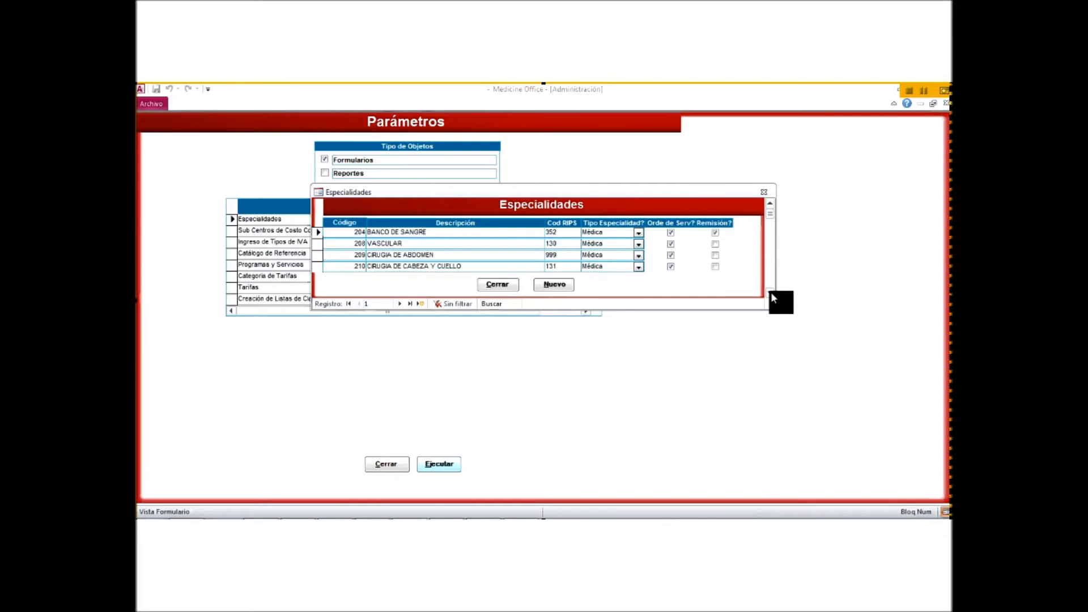
pyautogui.click(771, 291)
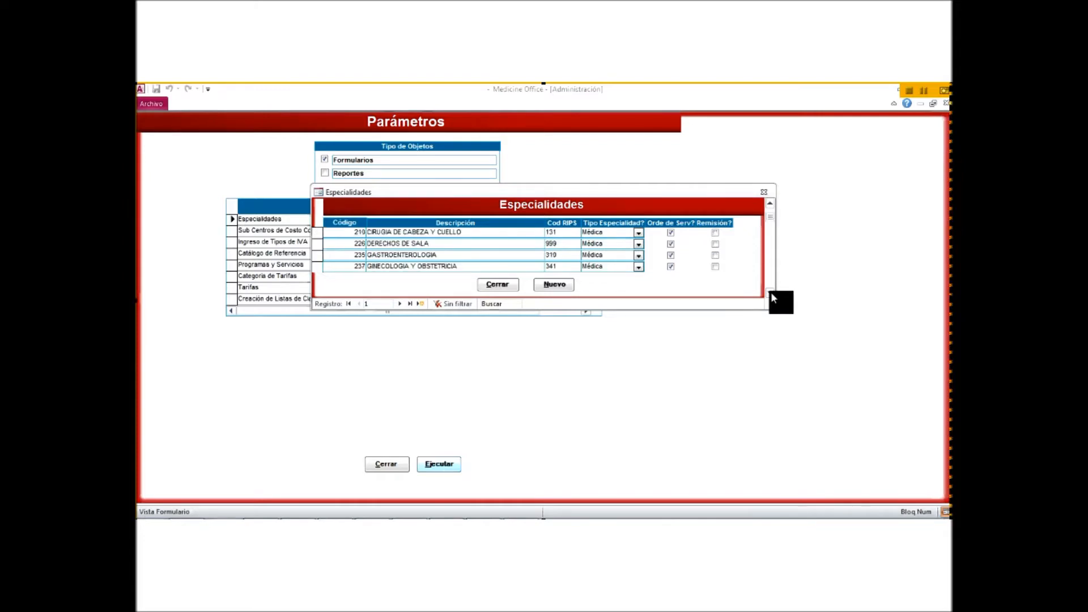
pyautogui.click(771, 291)
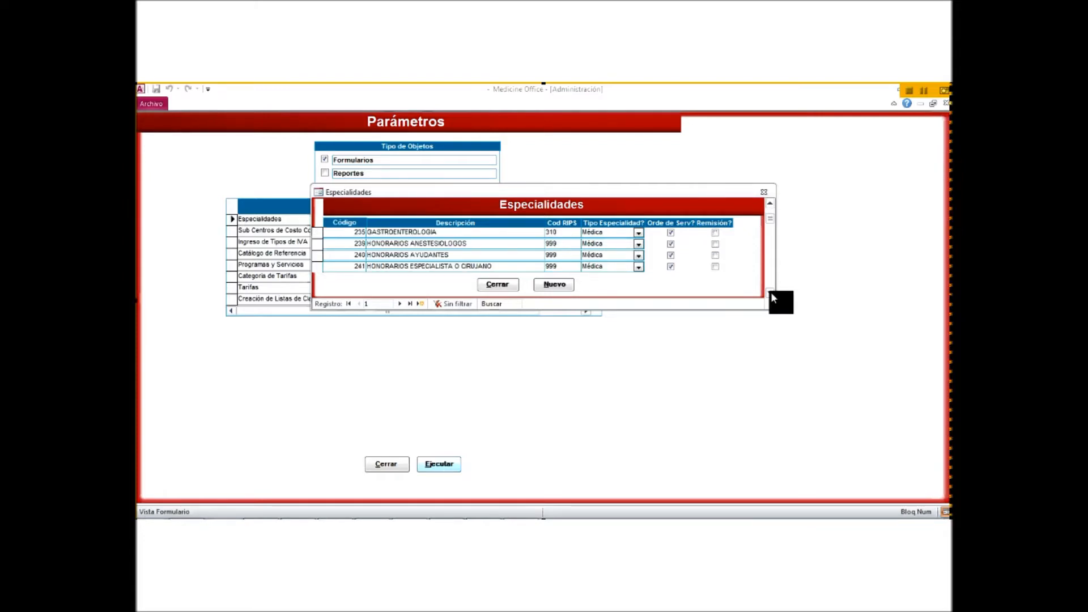
pyautogui.click(771, 291)
pyautogui.click(771, 291)
pyautogui.click(770, 291)
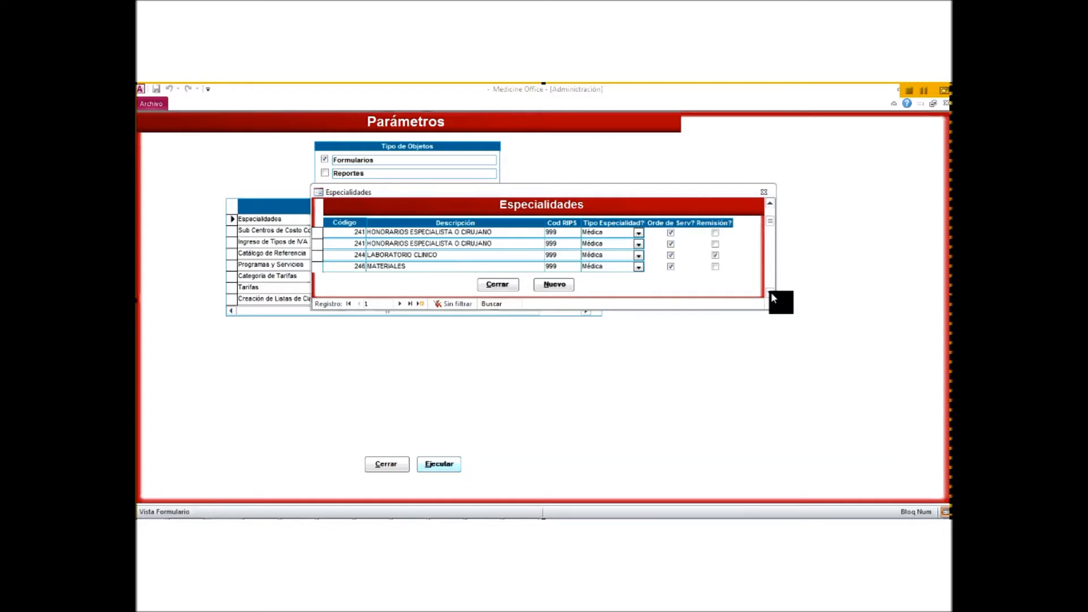
pyautogui.scroll(-1, 539, 287)
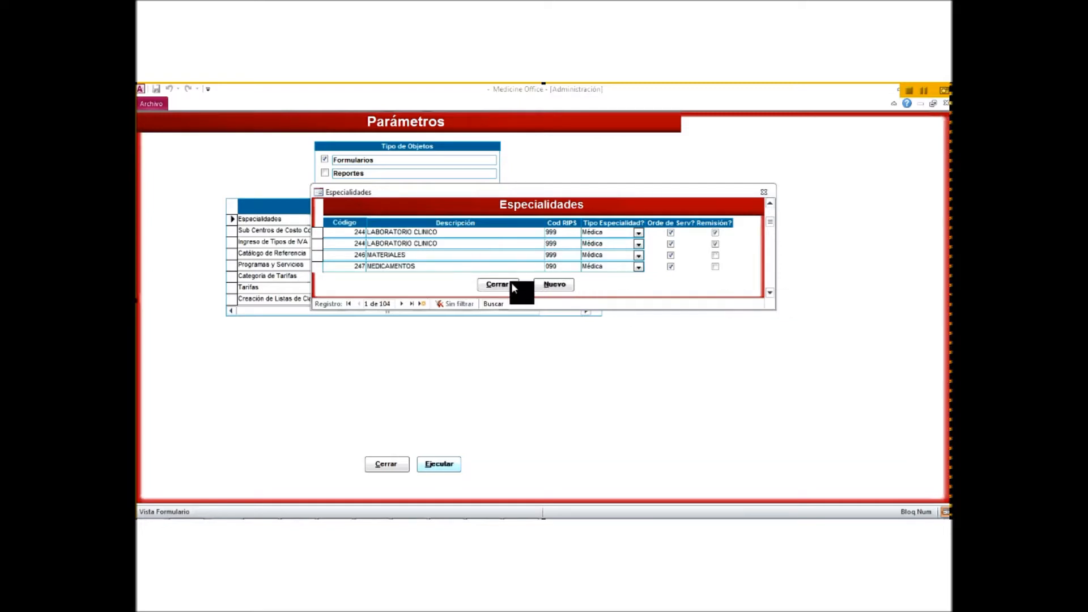
pyautogui.click(499, 285)
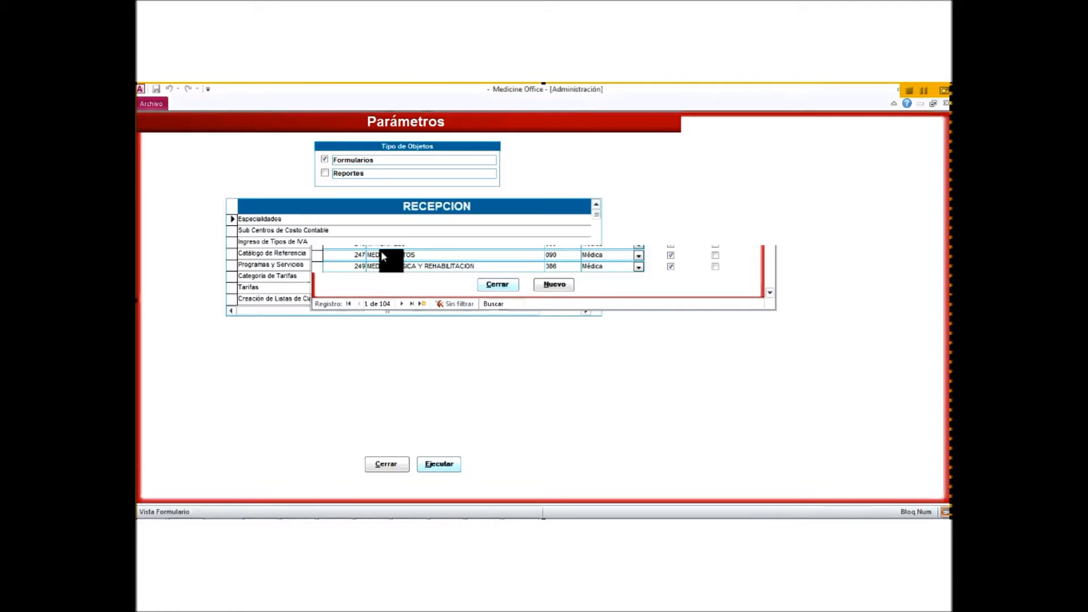
# Step: Open Programas y Servicios and view the Catálogo de Referencia choices for ABACAR
pyautogui.click(362, 230)
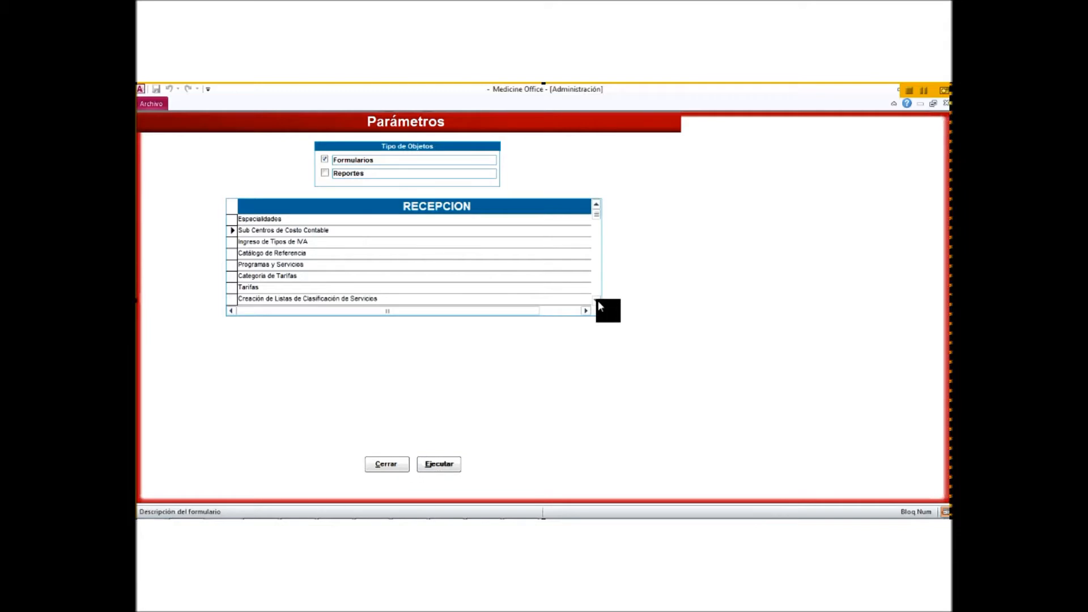
pyautogui.click(362, 253)
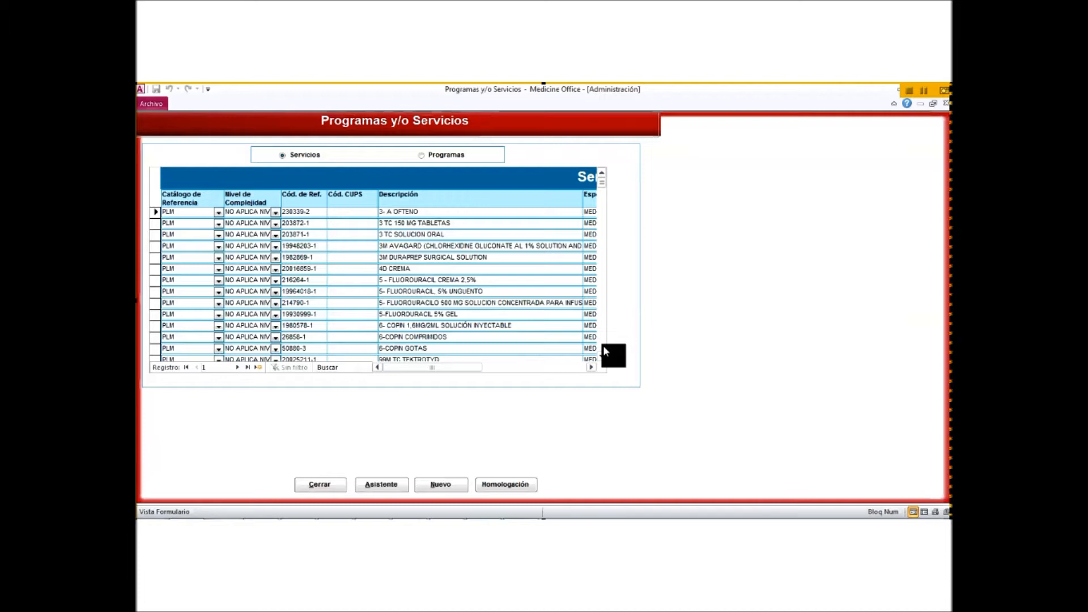
pyautogui.click(603, 345)
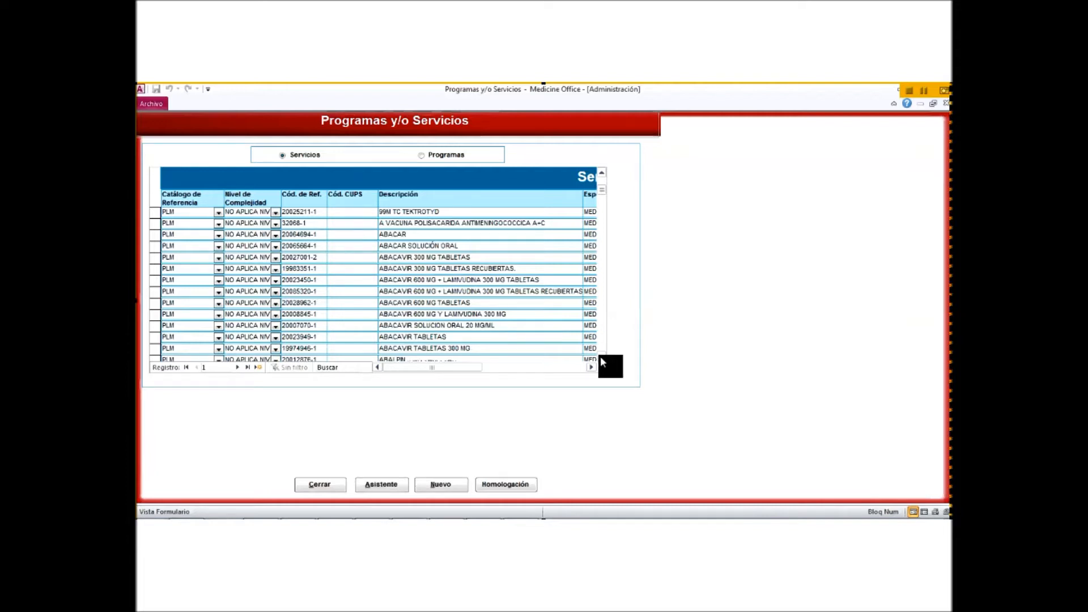
pyautogui.click(600, 357)
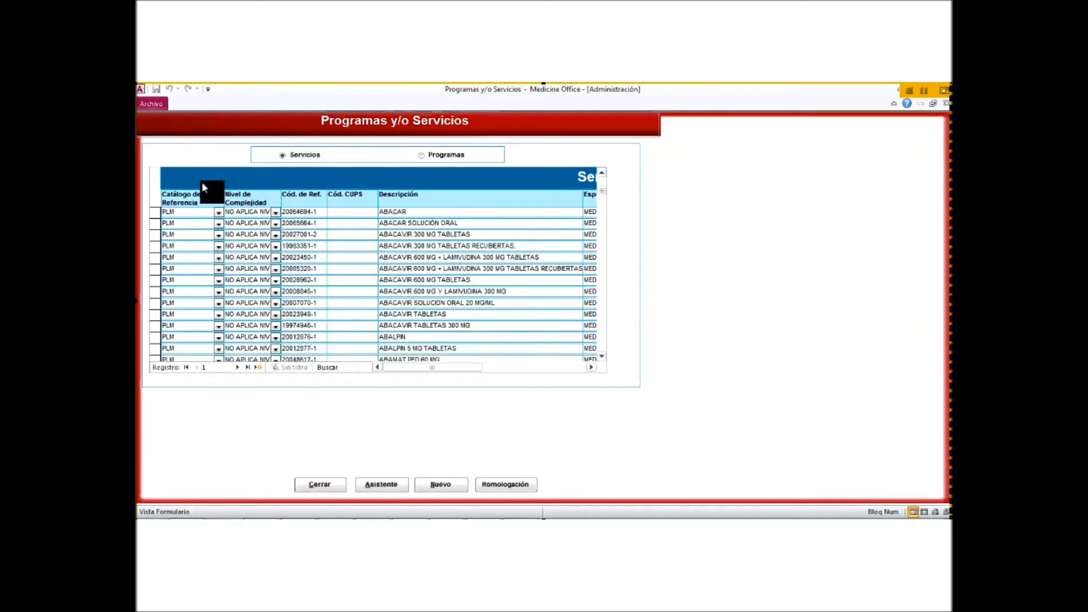
pyautogui.click(218, 213)
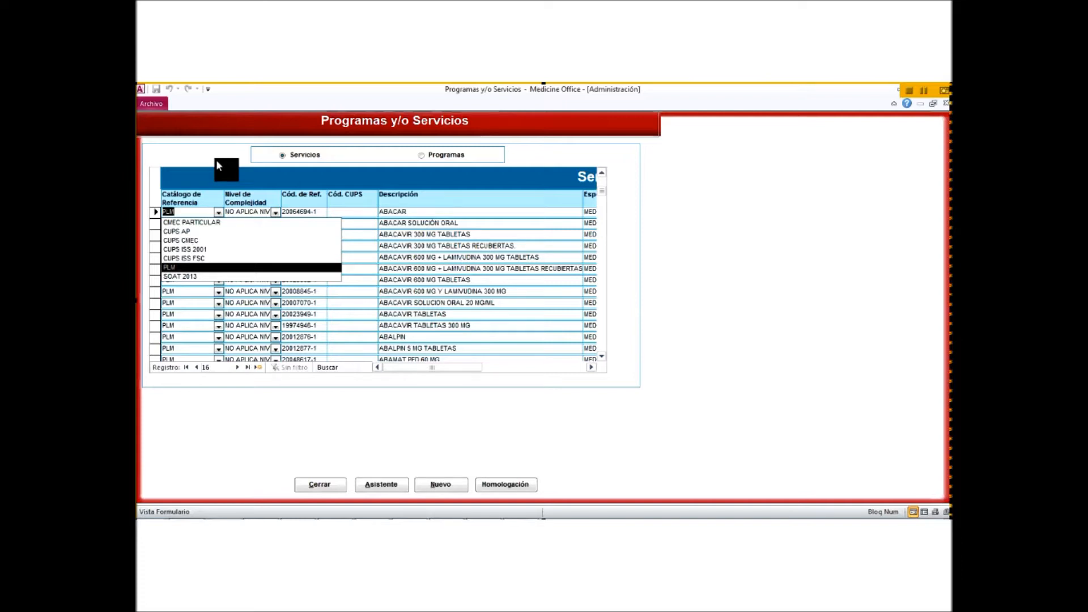
# Step: Review the remaining Servicios datasheet columns, then close Programas y/o Servicios
pyautogui.click(592, 368)
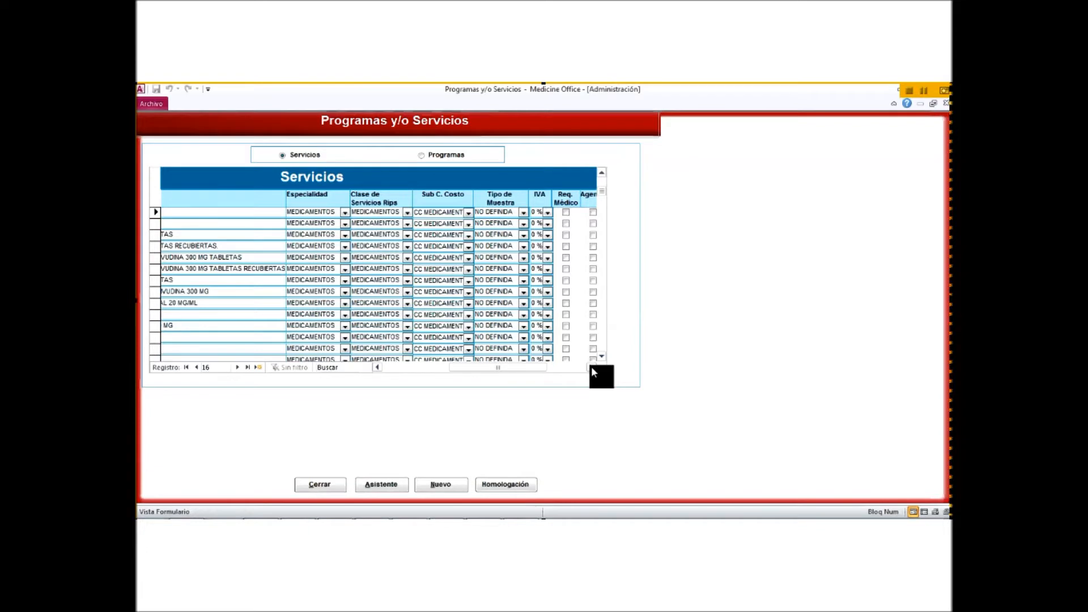
pyautogui.click(591, 366)
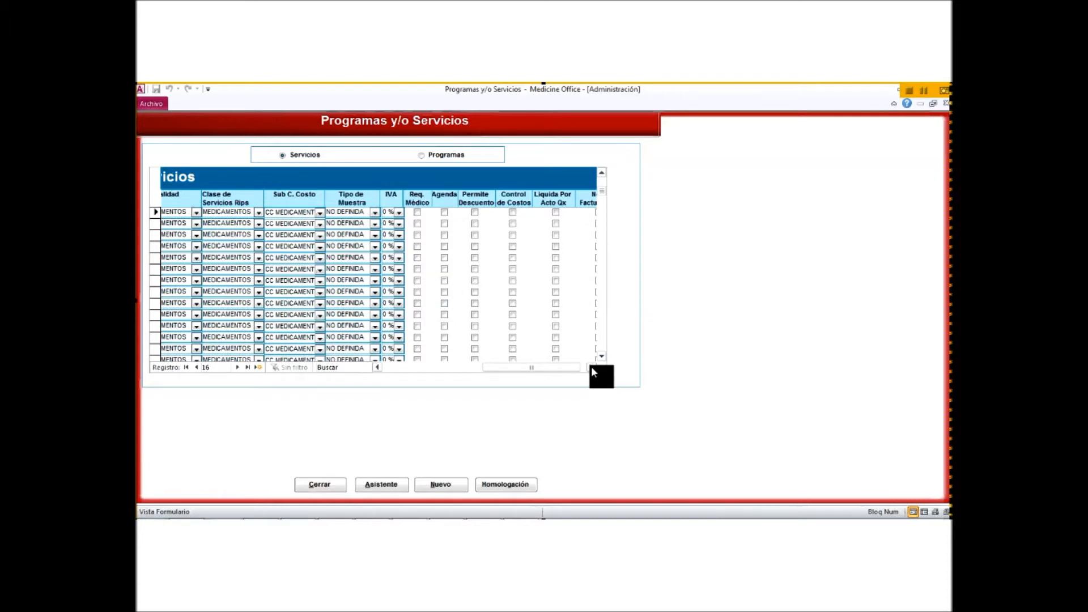
pyautogui.click(379, 367)
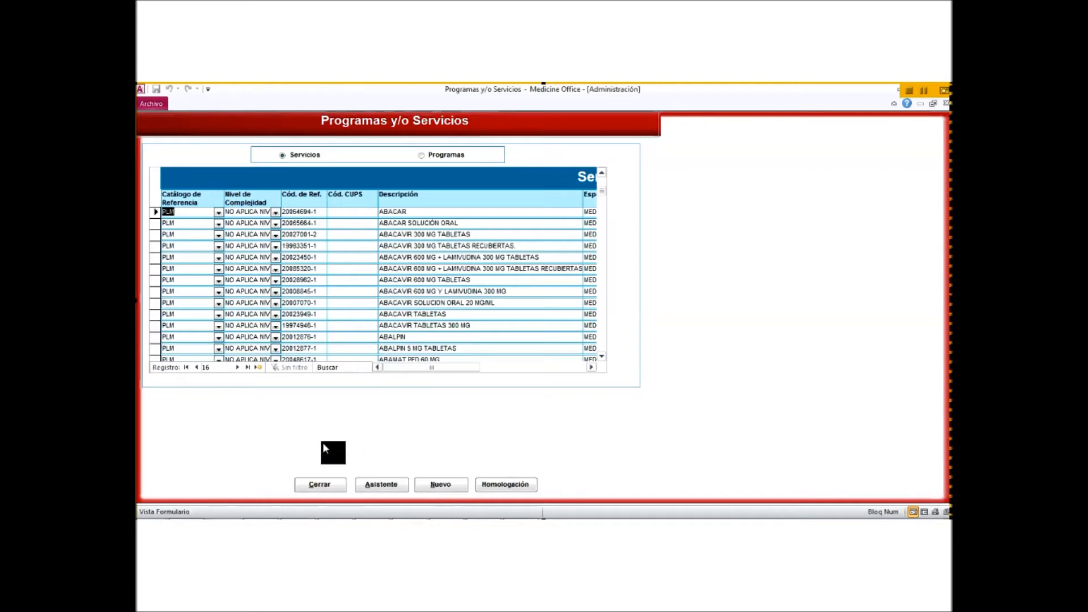
pyautogui.click(323, 481)
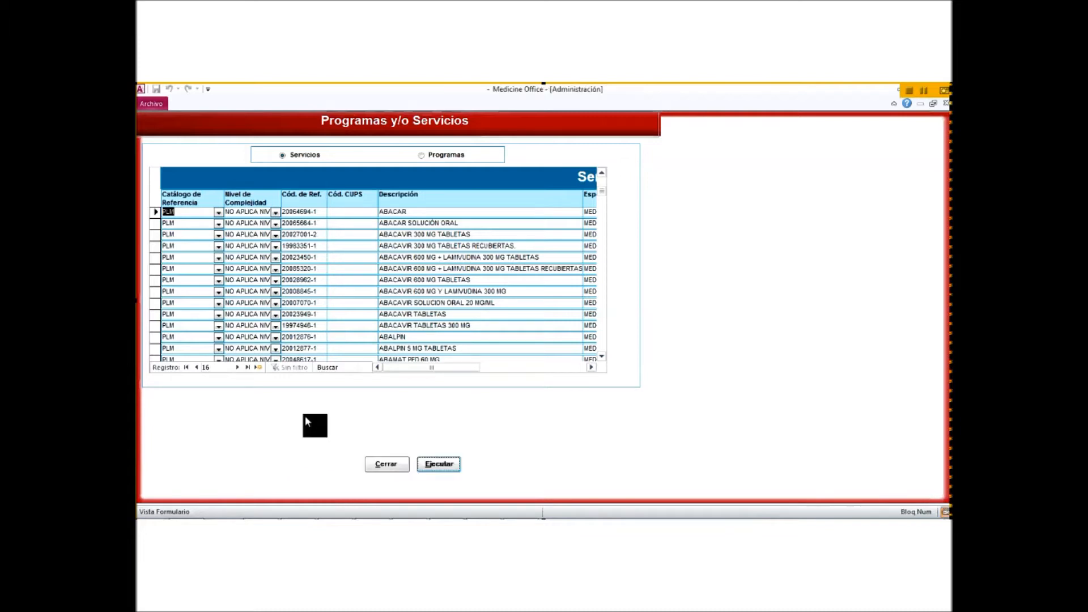
# Step: Open Tarifas and filter by the CUPS ISS AP category to list consultation rates
pyautogui.click(445, 465)
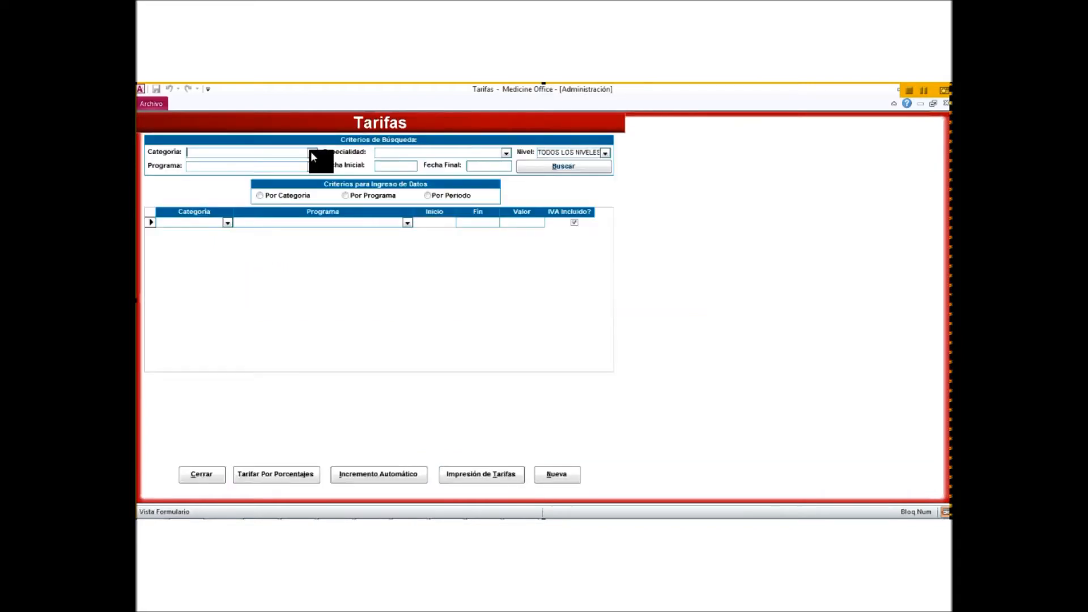
pyautogui.click(312, 153)
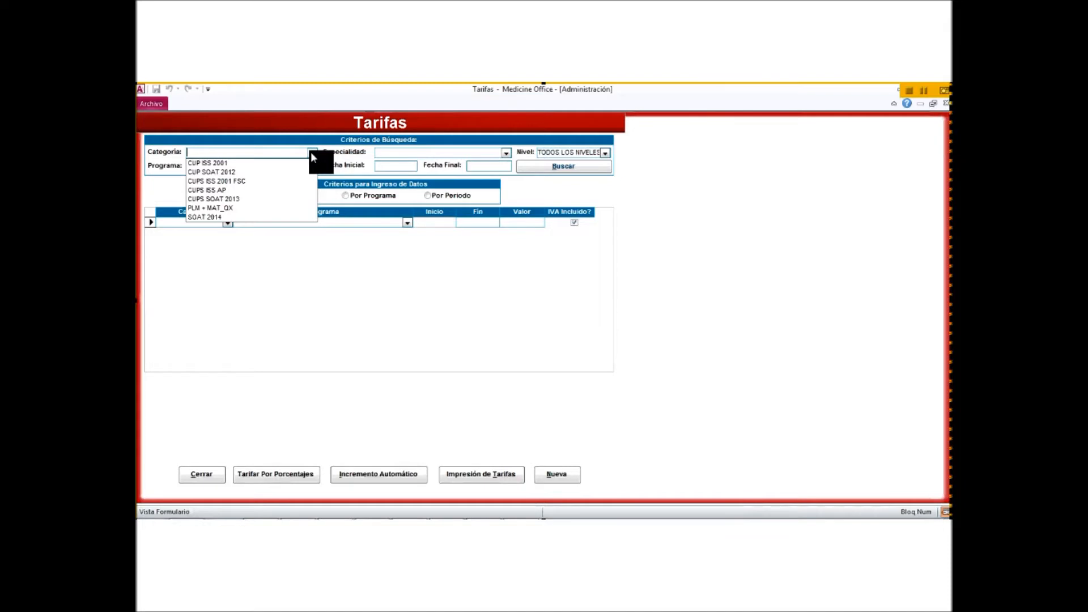
pyautogui.click(302, 190)
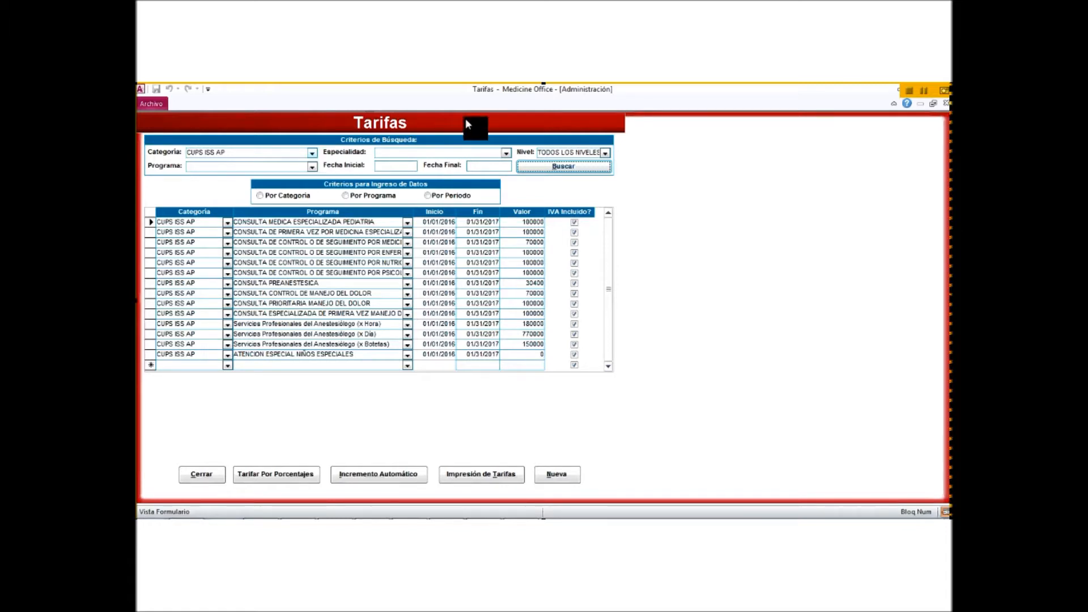
# Step: Close Tarifas and scroll the RECEPCION list down to Datos generales de la Empresa / EPS
pyautogui.click(202, 477)
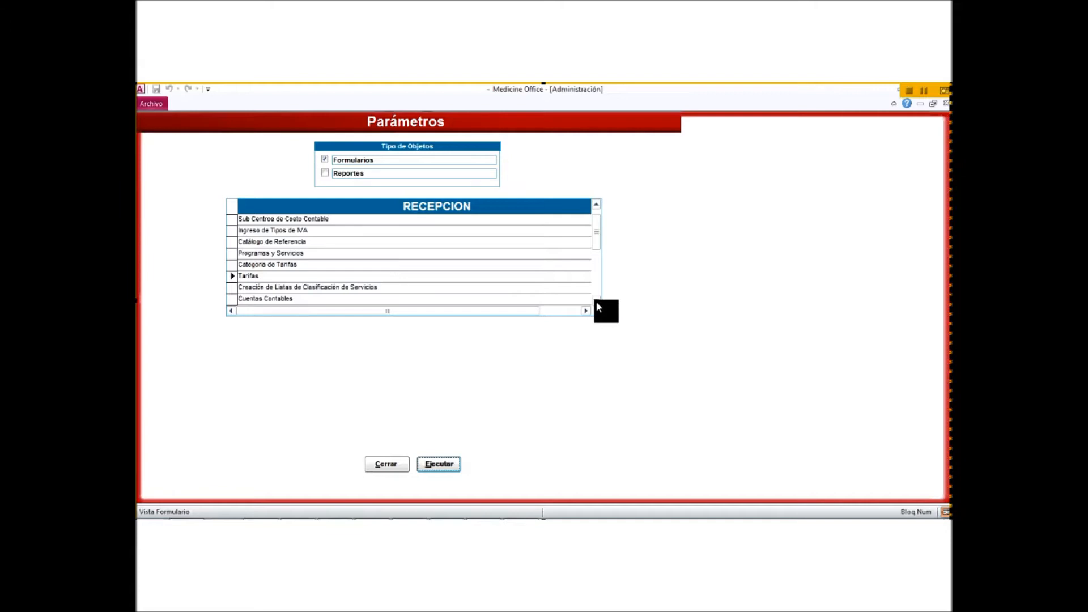
pyautogui.click(597, 301)
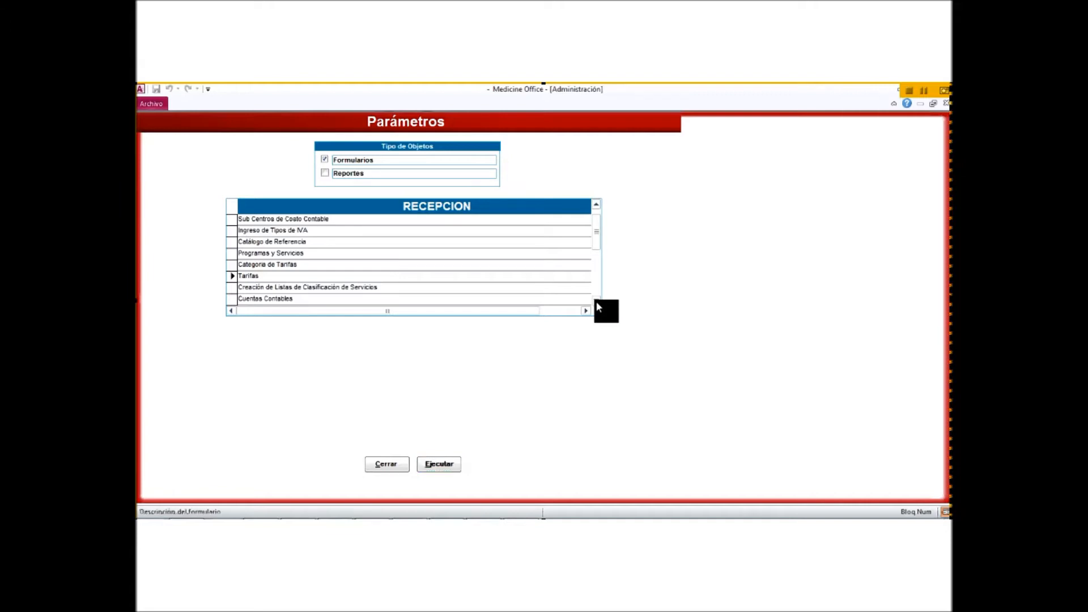
pyautogui.click(597, 301)
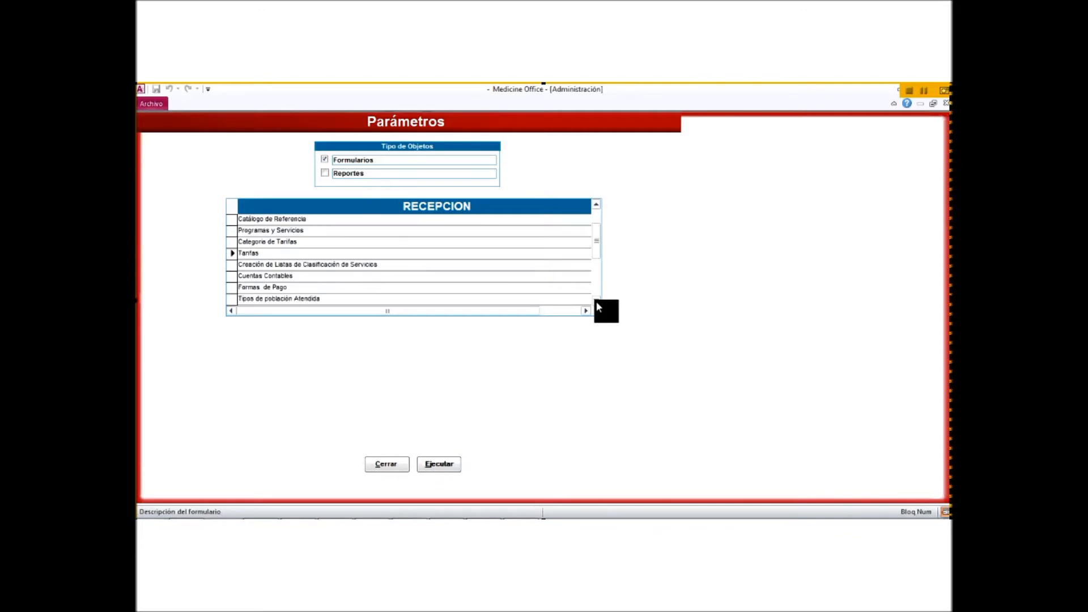
pyautogui.scroll(-1, 597, 301)
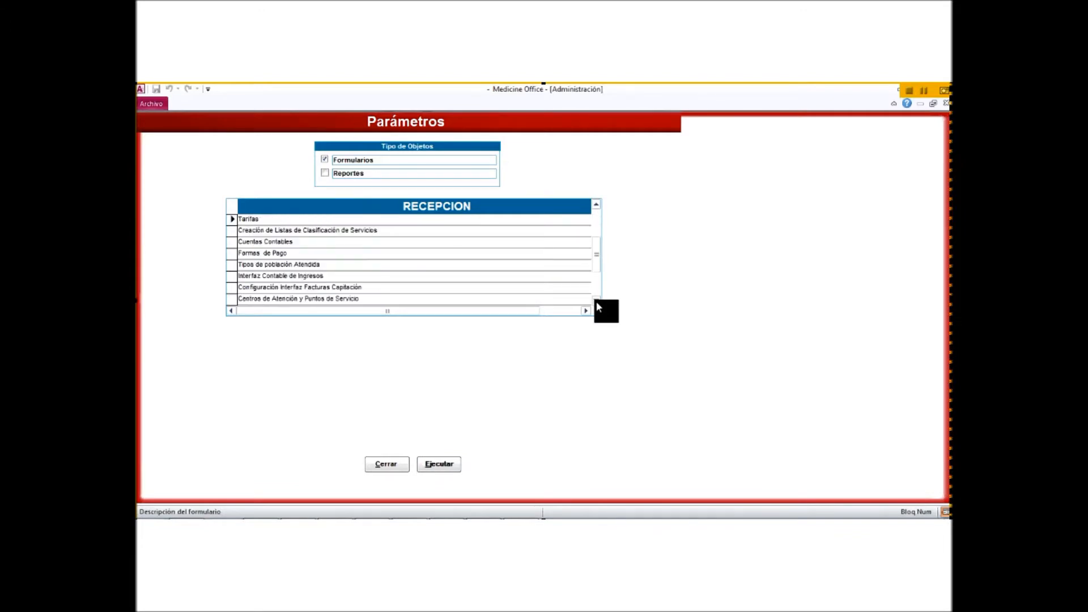
pyautogui.scroll(-2, 533, 287)
# Step: Open the Empresas y/o EPS form and advance to the MUTUAL SER record
pyautogui.click(442, 470)
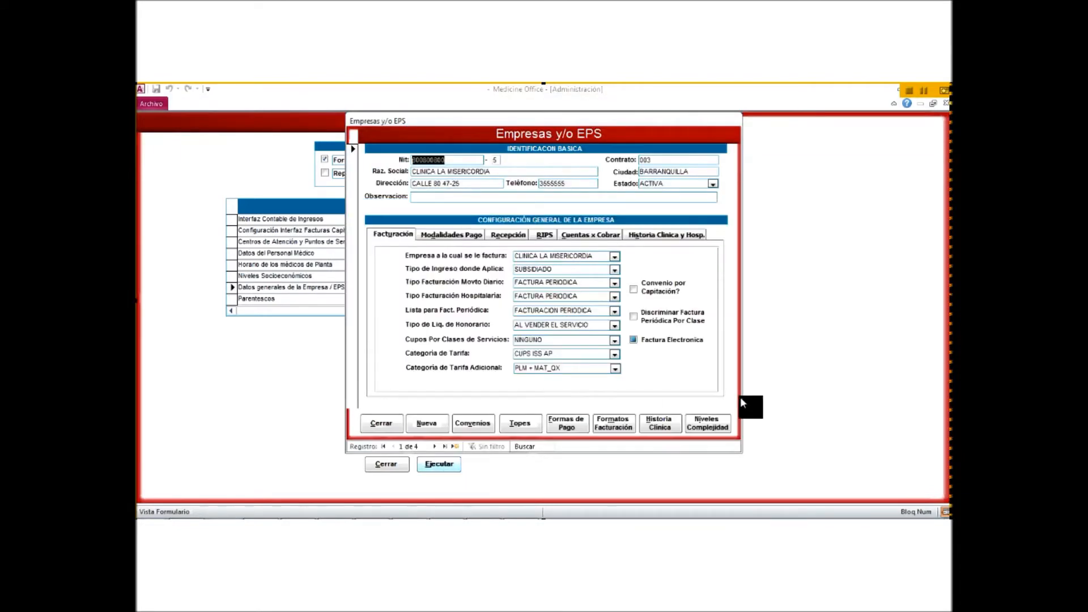
pyautogui.click(433, 447)
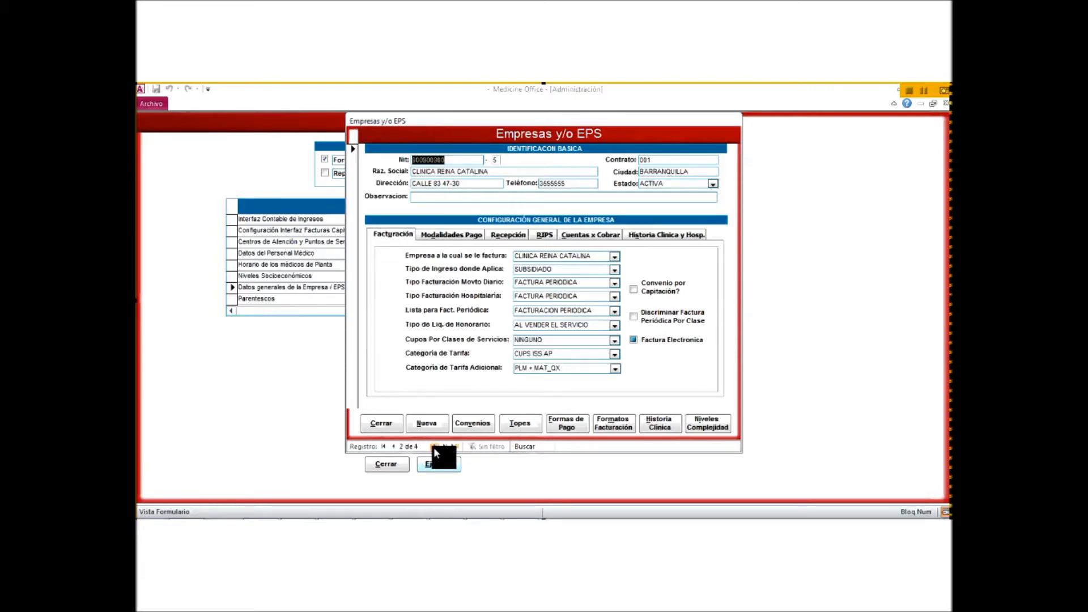
pyautogui.click(433, 447)
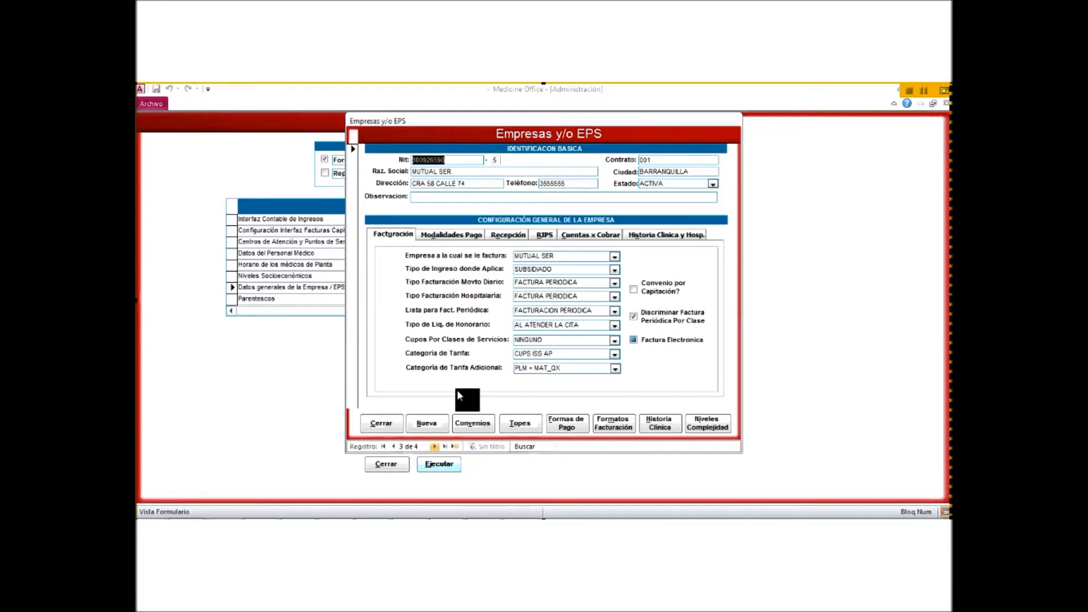
# Step: Check MUTUAL SER's billing type options without changing them, then view its Modalidades Pago settings
pyautogui.click(616, 283)
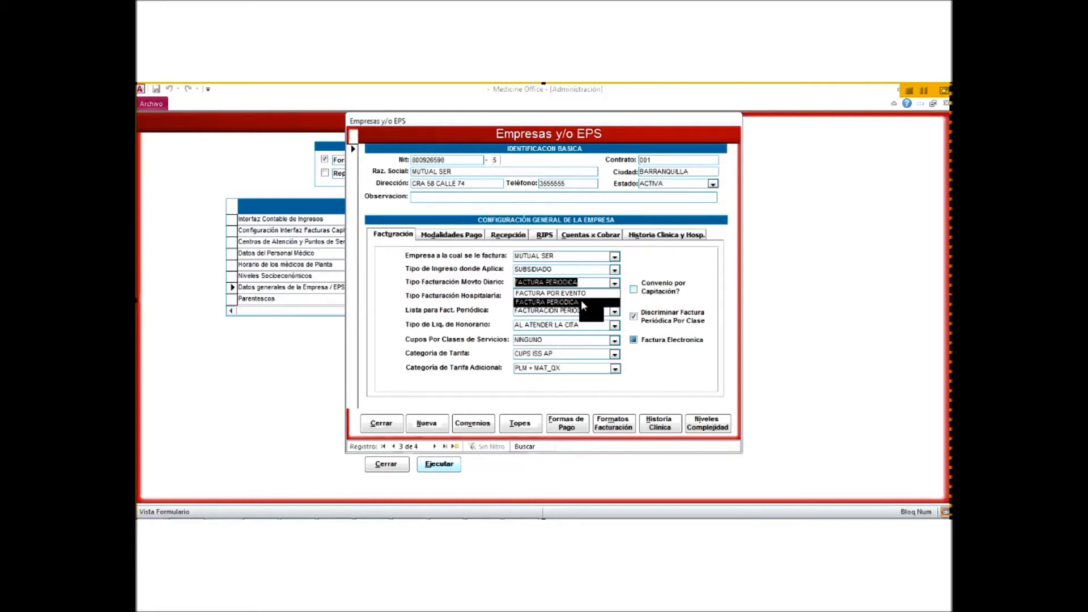
pyautogui.press('Up')
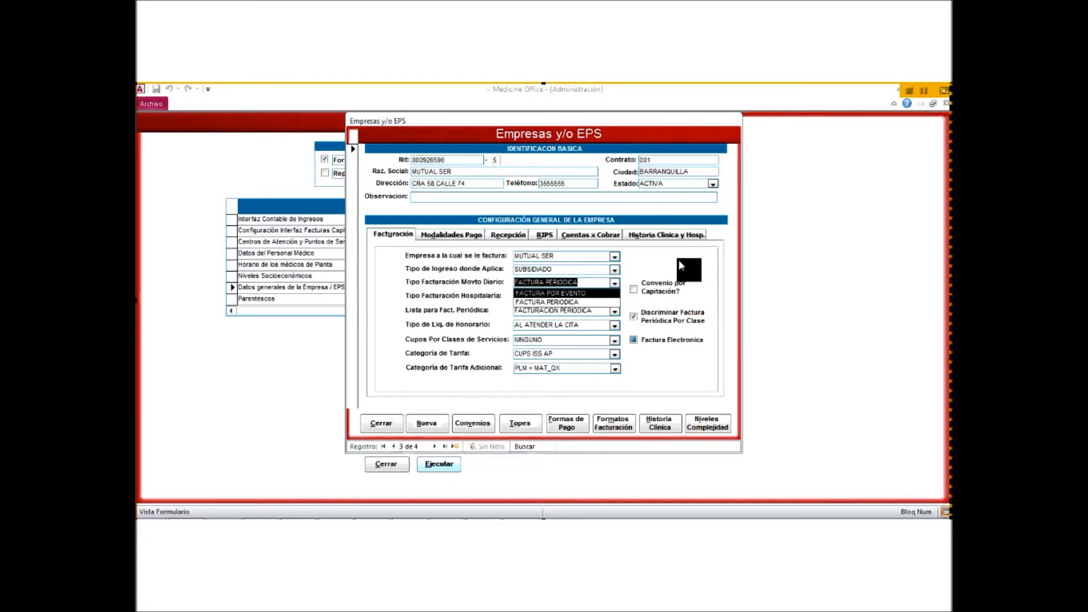
pyautogui.press('Escape')
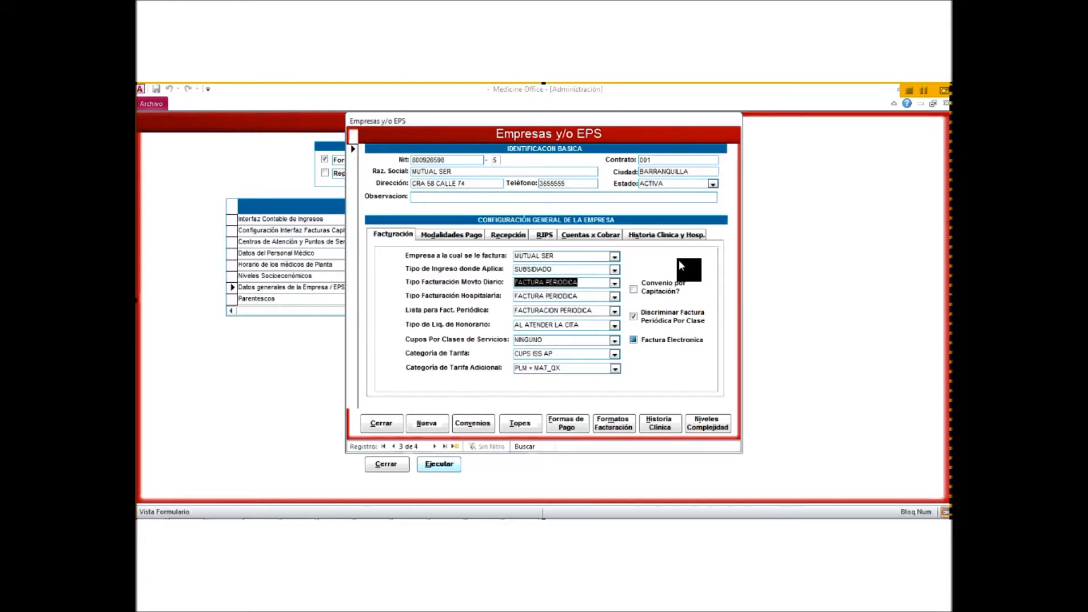
pyautogui.click(475, 237)
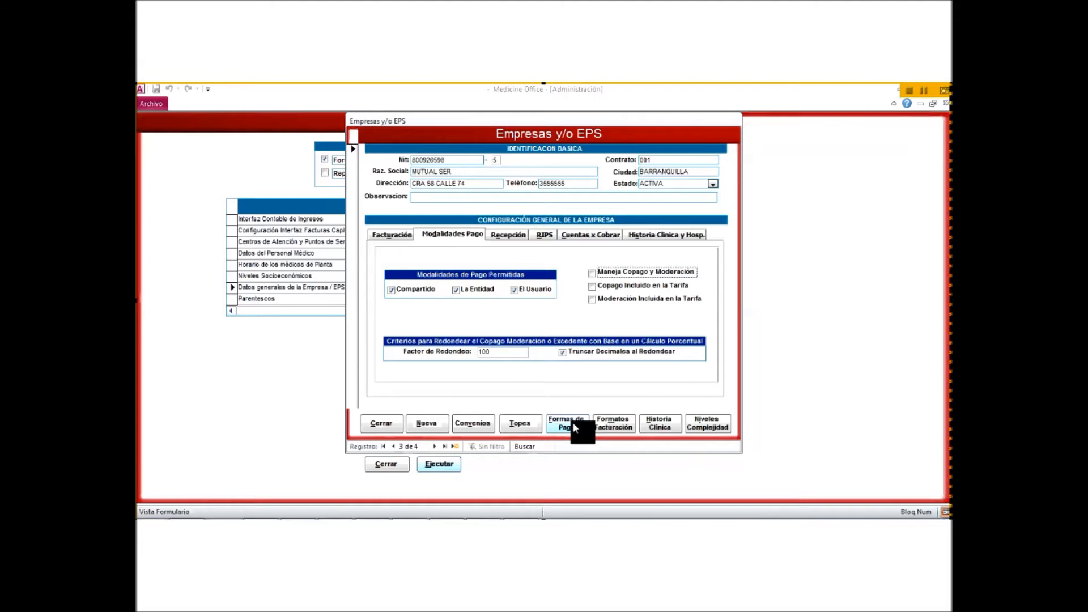
pyautogui.click(572, 423)
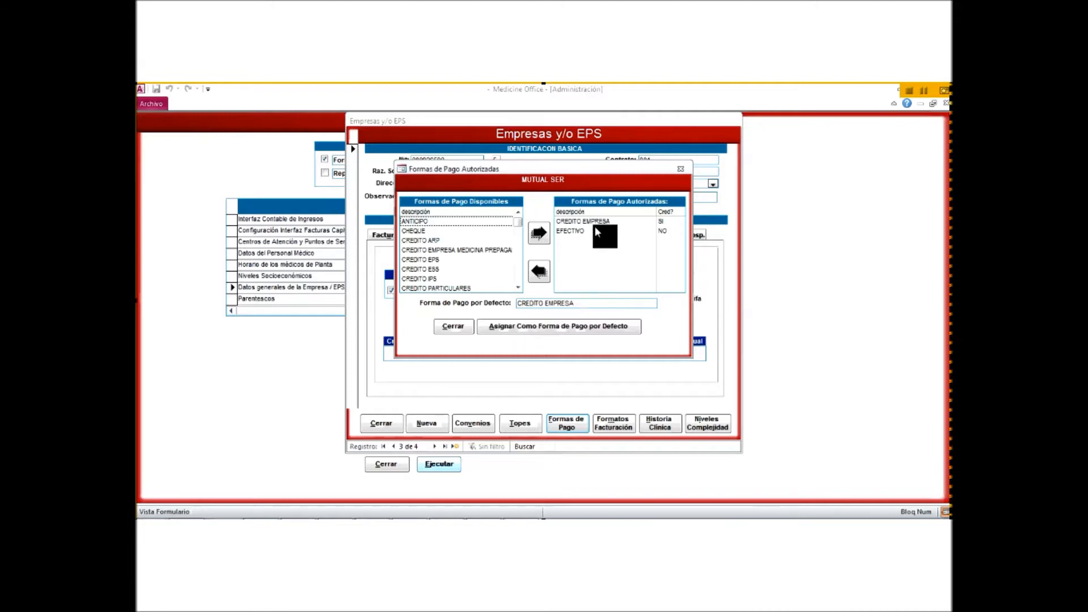
pyautogui.click(446, 327)
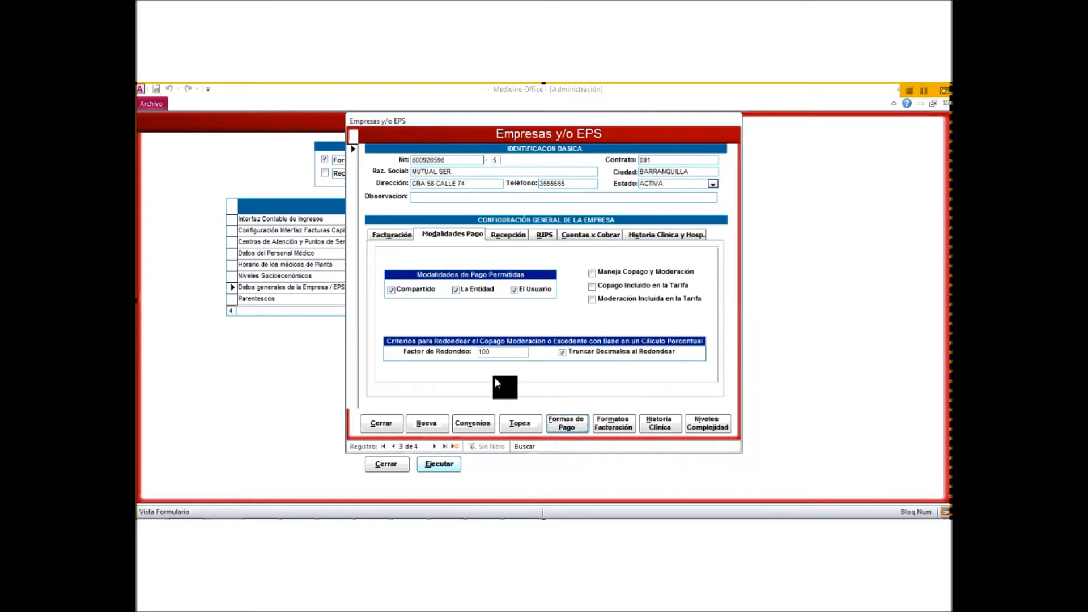
# Step: Check MUTUAL SER's Cupos Por Clases de Servicios options, then view its Historia Clínica parameters
pyautogui.click(400, 234)
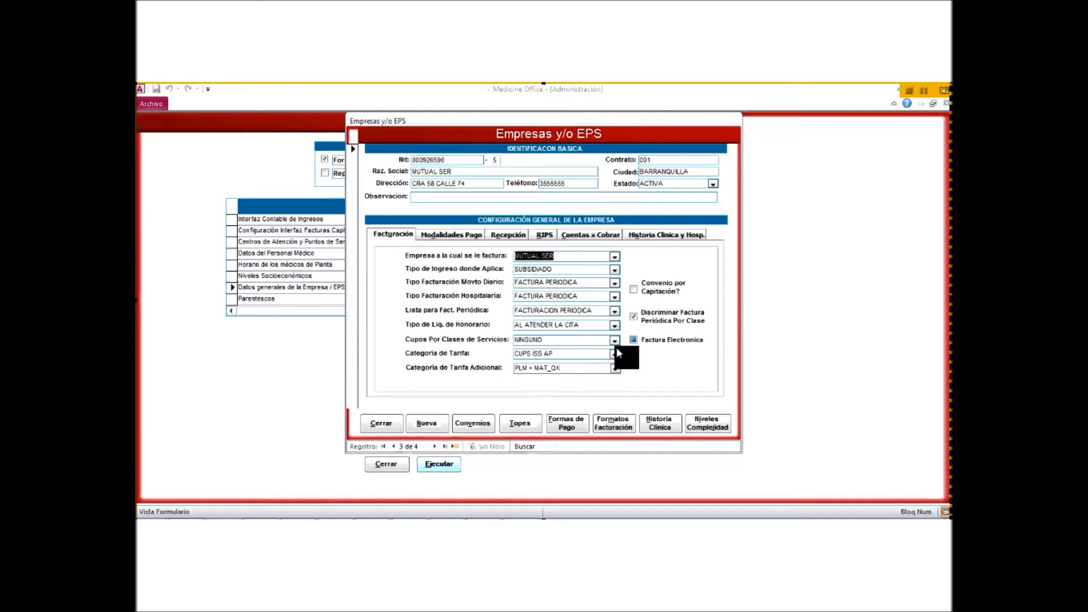
pyautogui.click(614, 341)
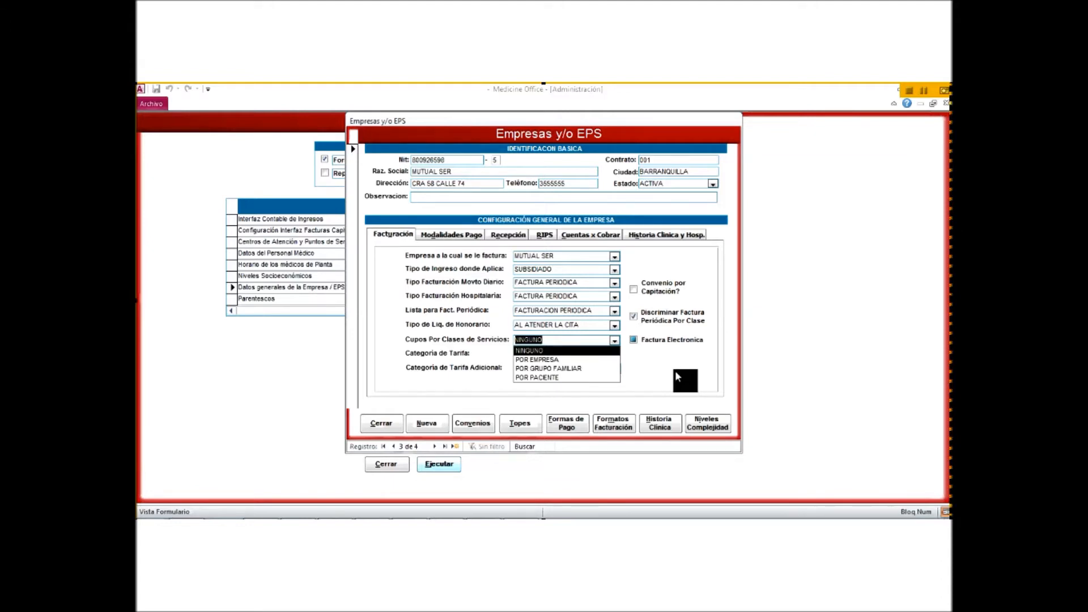
pyautogui.click(659, 421)
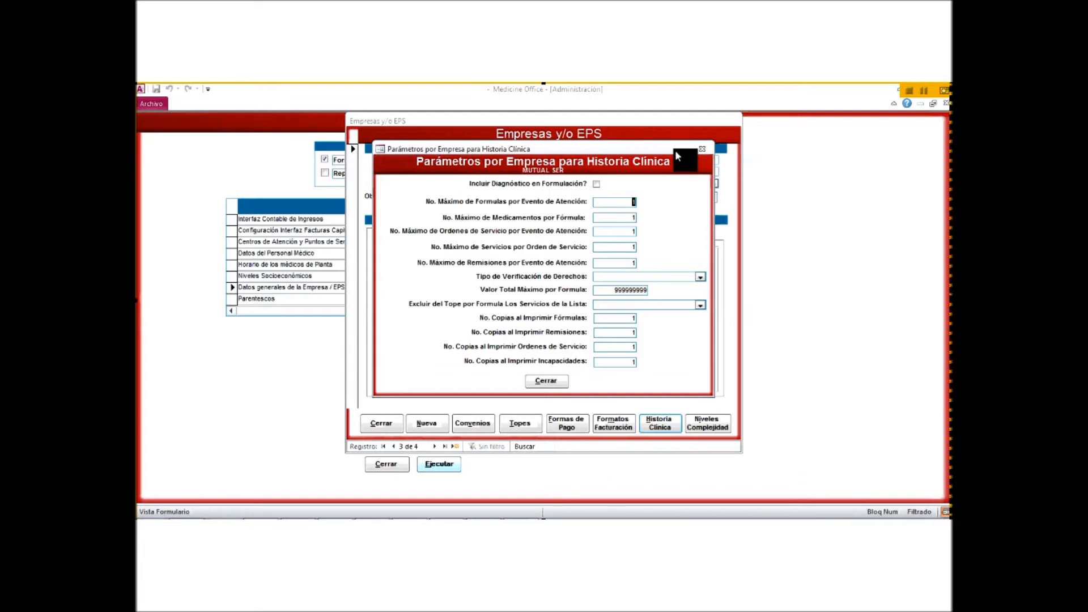
# Step: Close the Parámetros por Empresa para Historia Clínica dialog
pyautogui.click(553, 381)
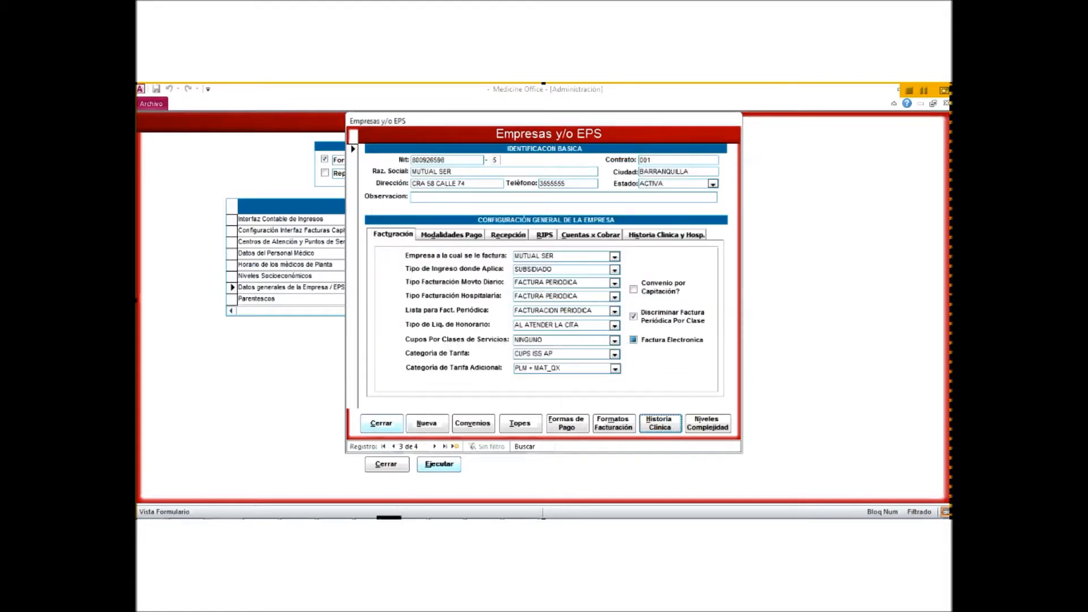
# Step: Switch to the Medicine Office Recepción window showing the empty Movimiento Diario form
pyautogui.moveTo(373, 527)
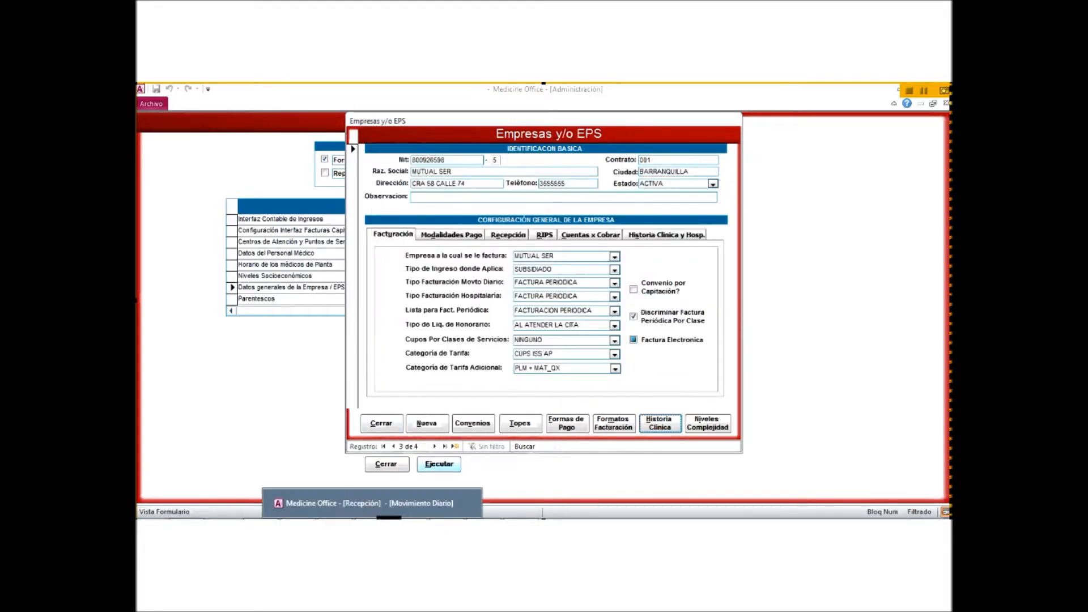
pyautogui.click(373, 503)
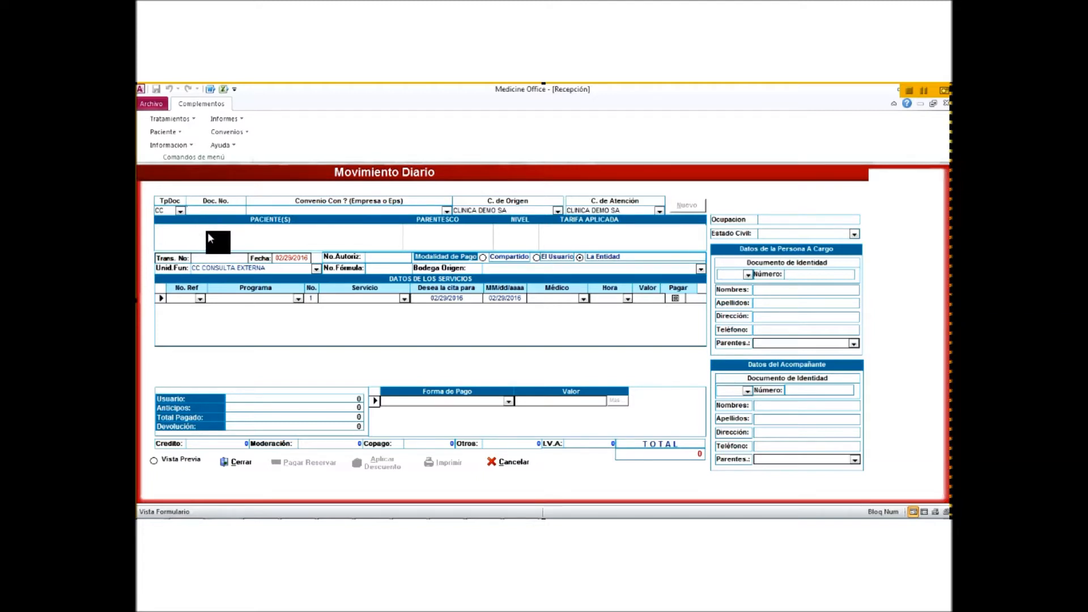
# Step: Keep document type CC, enter the patient's document number, and set the agreement to MUTUAL SER
pyautogui.click(179, 210)
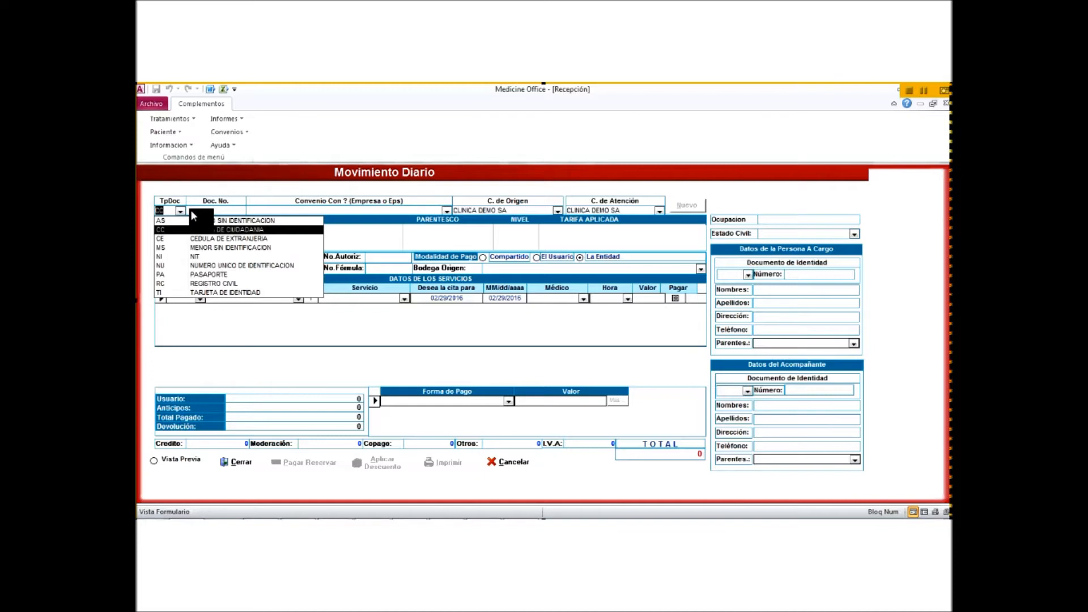
pyautogui.press('Return')
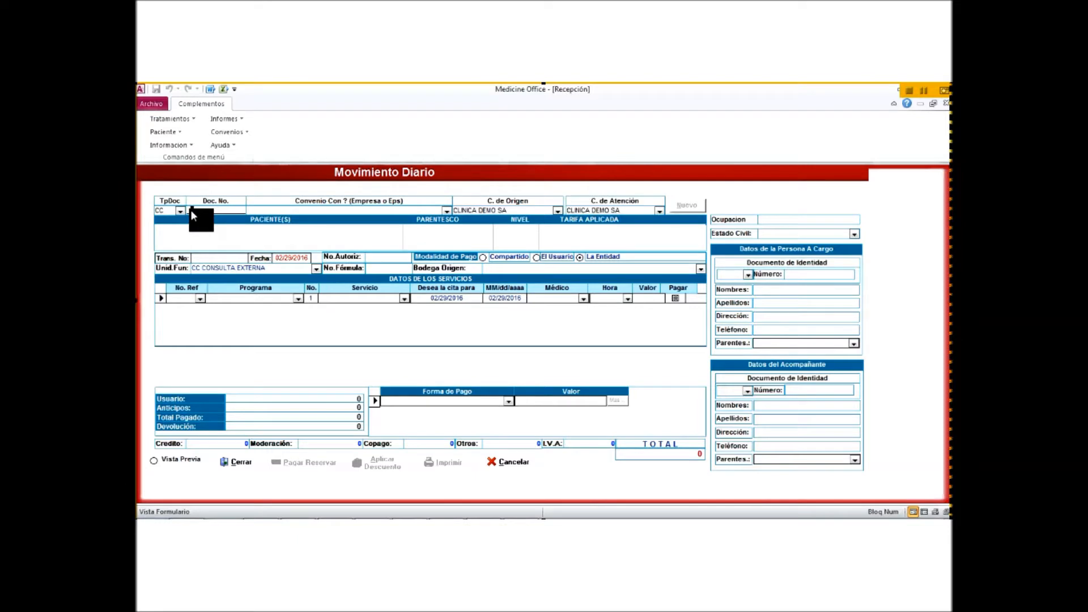
pyautogui.press('Return')
pyautogui.click(446, 208)
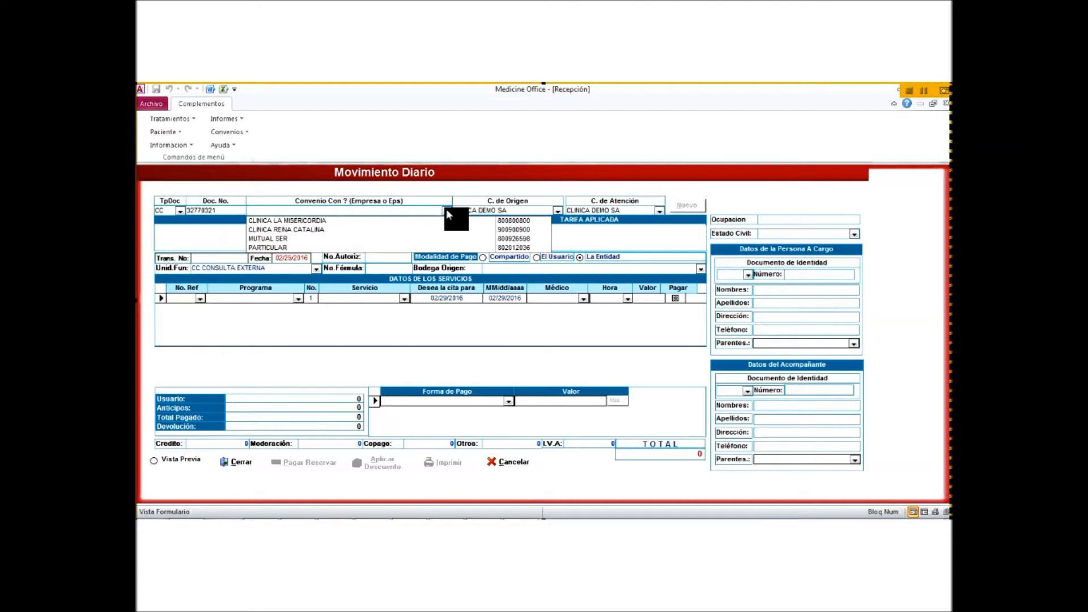
pyautogui.click(443, 238)
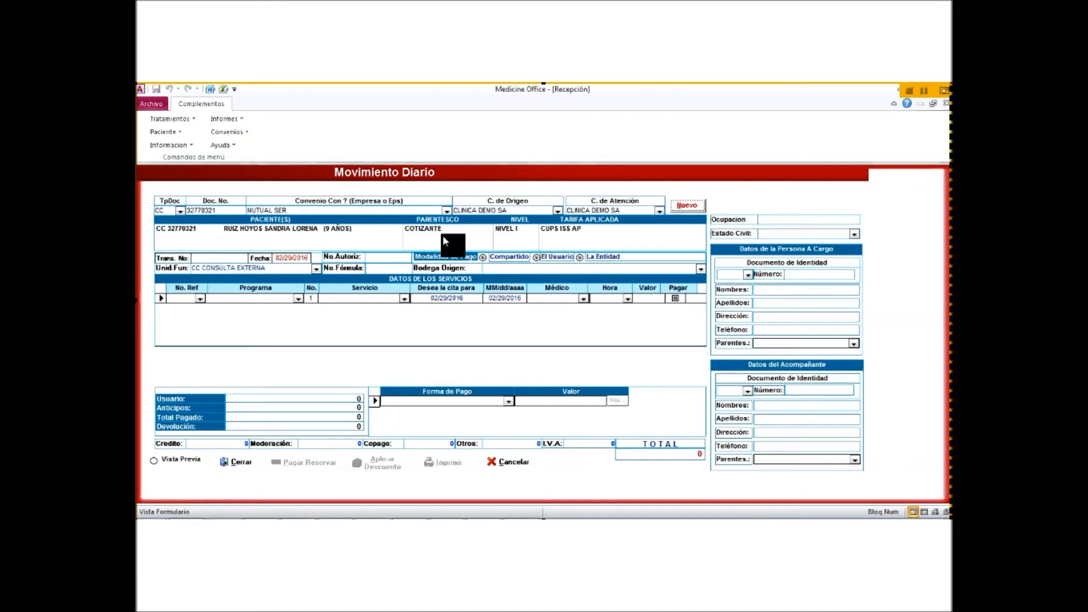
# Step: Select the MUTUAL SER patient row so payment modality becomes La Entidad
pyautogui.click(345, 229)
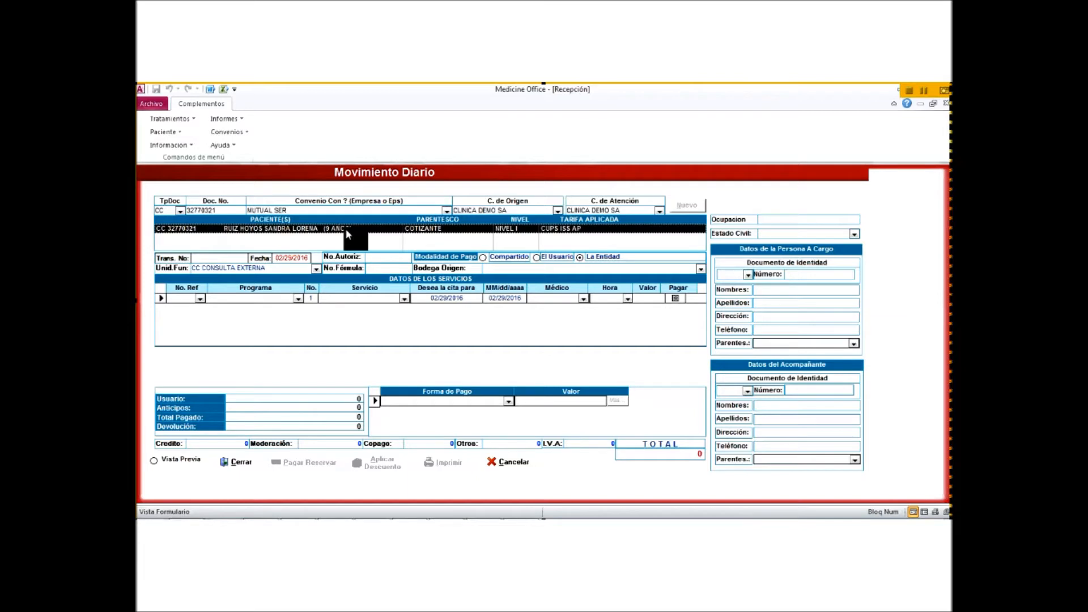
# Step: Set the service line's program to ATENCION ESPECIAL NIÑOS ESPECIALES and move on to the date
pyautogui.click(298, 298)
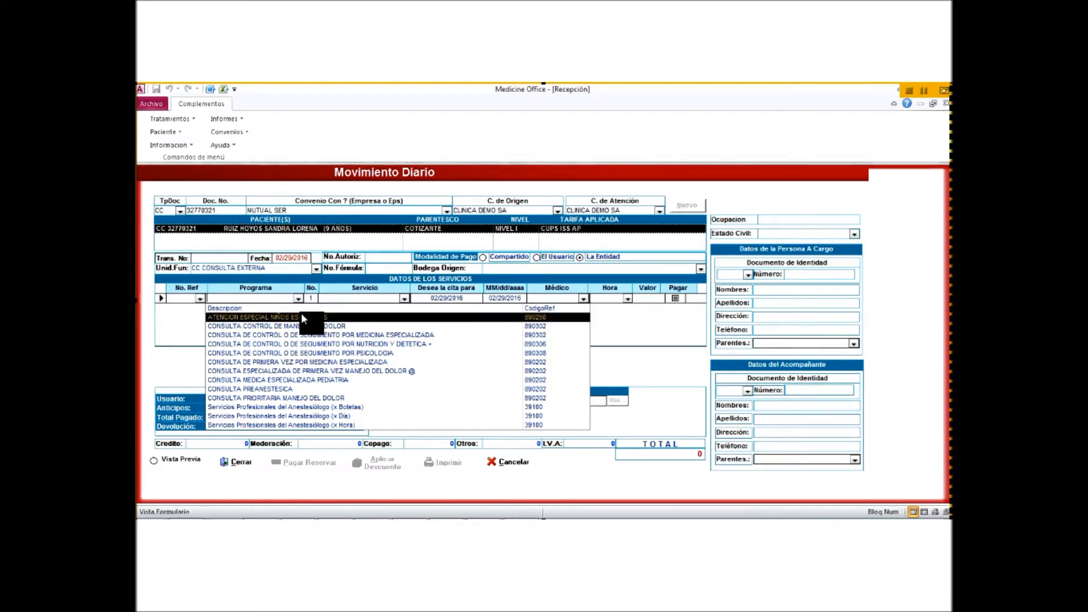
pyautogui.click(302, 317)
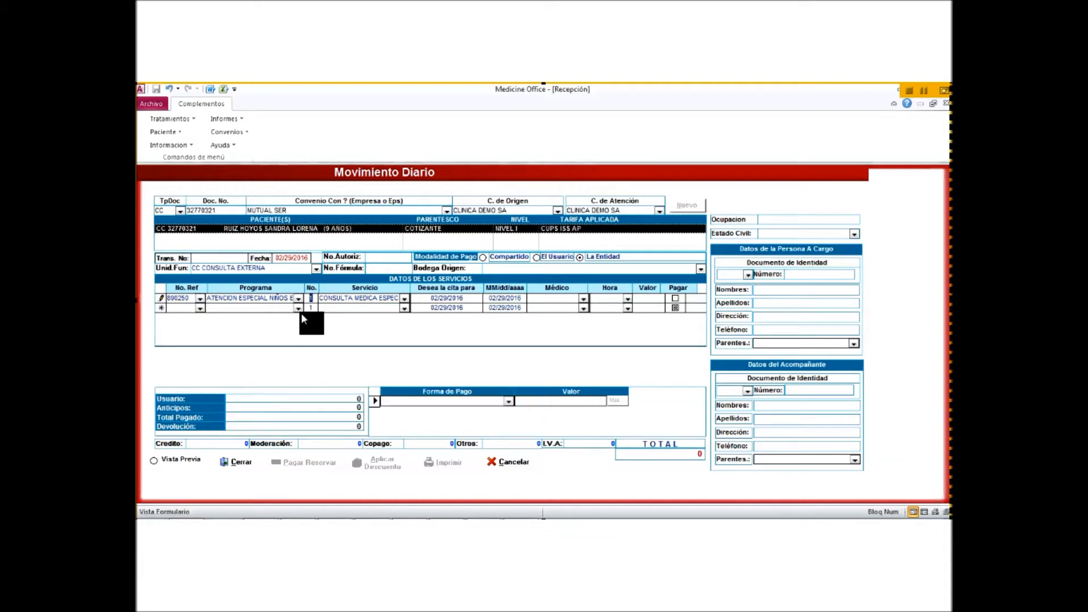
pyautogui.press('Tab')
# Step: Change the service to CONSULTA DE CONTROL, keeping the ATENCION ESPECIAL NIÑOS ESPECIALES program
pyautogui.click(409, 298)
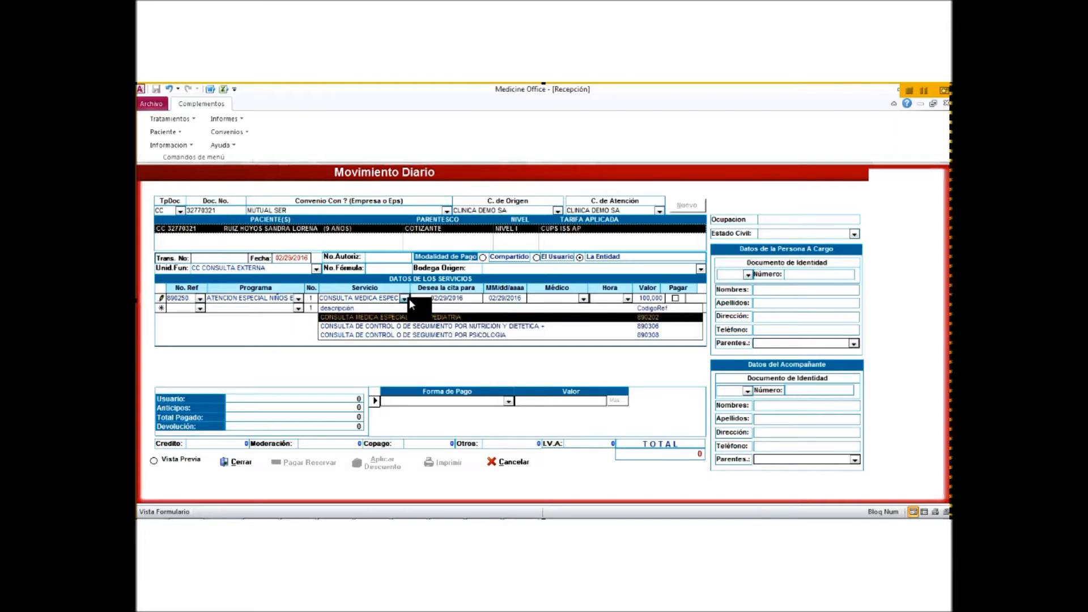
pyautogui.click(297, 297)
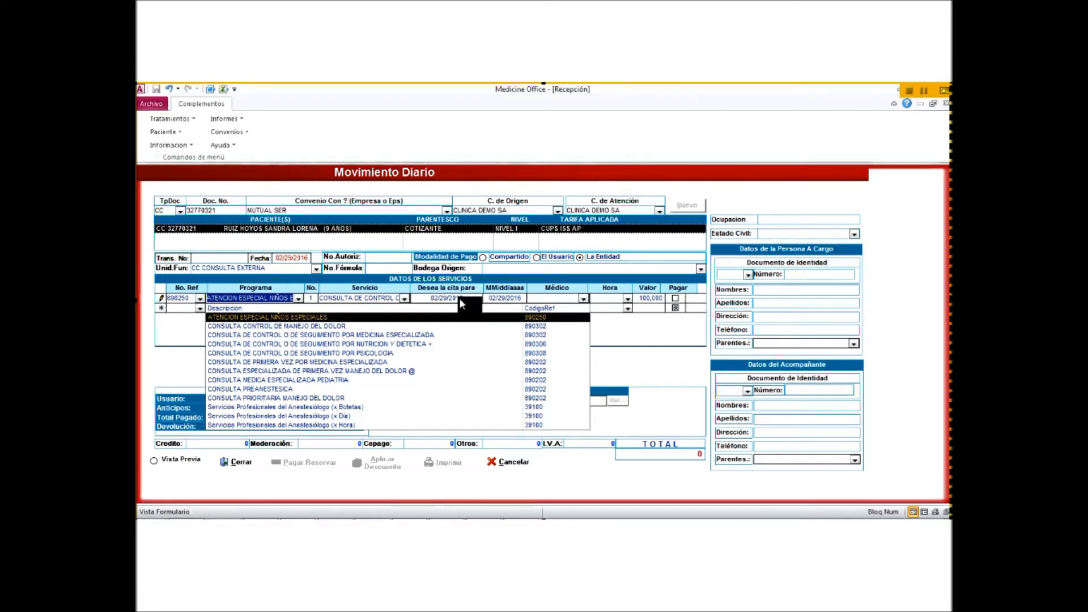
pyautogui.press('Return')
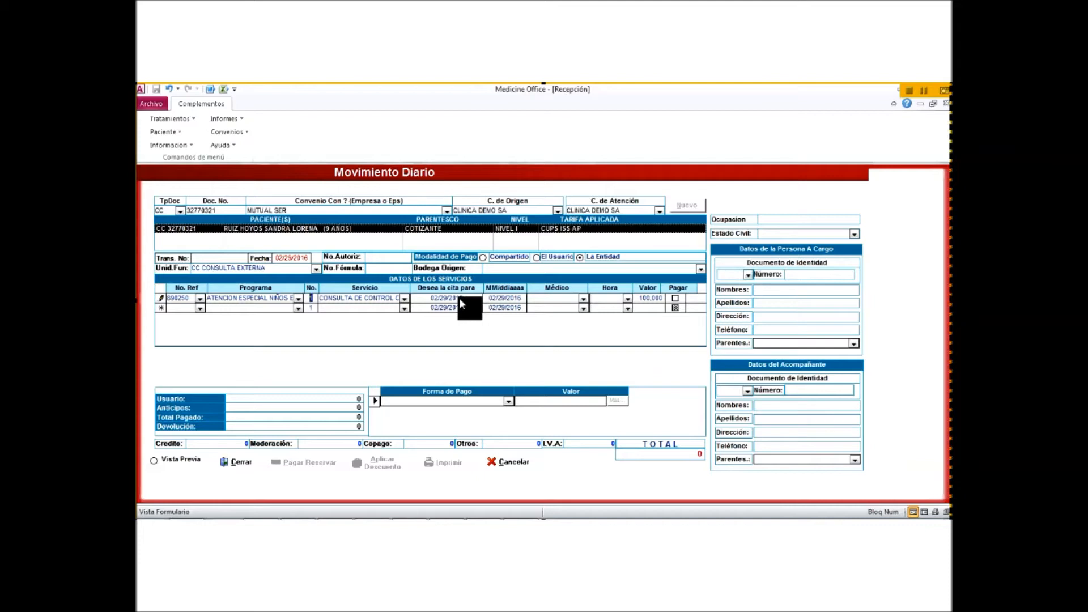
# Step: Tab past the service and requested date fields to reach the Médico dropdown
pyautogui.press('Tab')
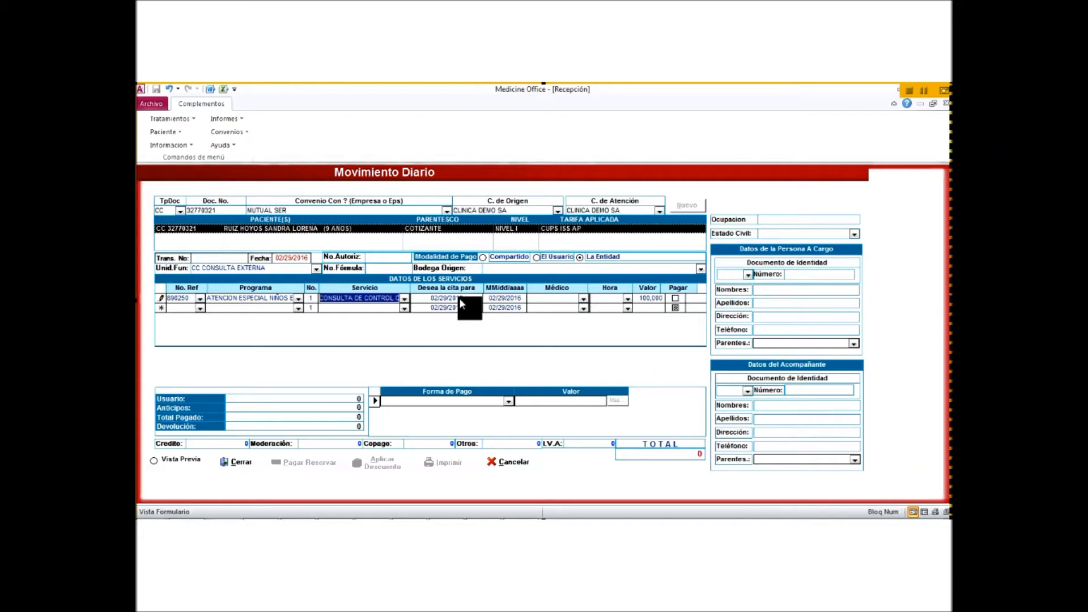
pyautogui.press('Tab')
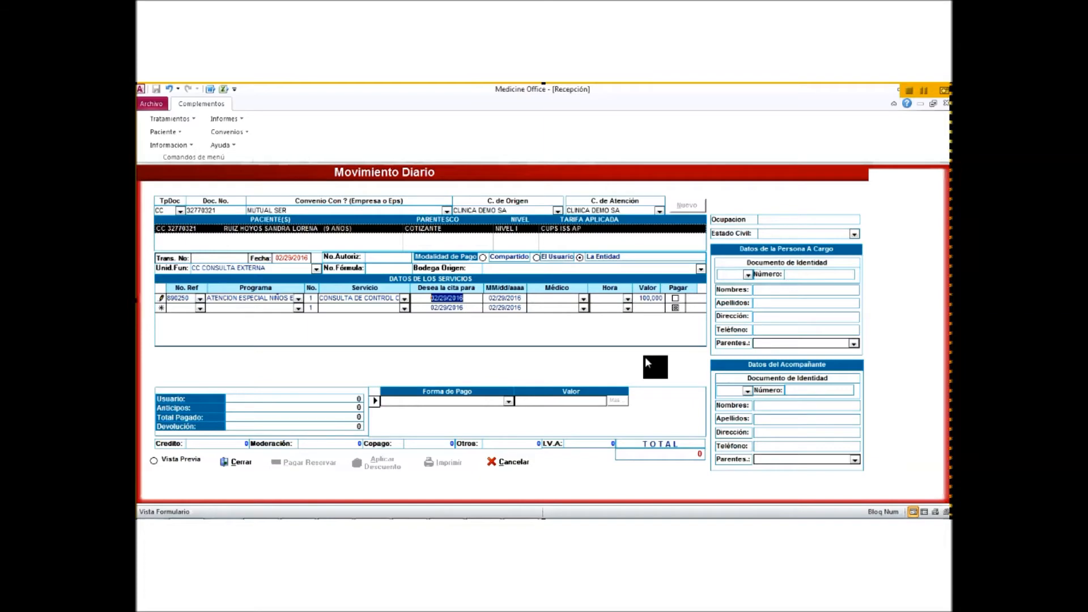
pyautogui.press('Tab')
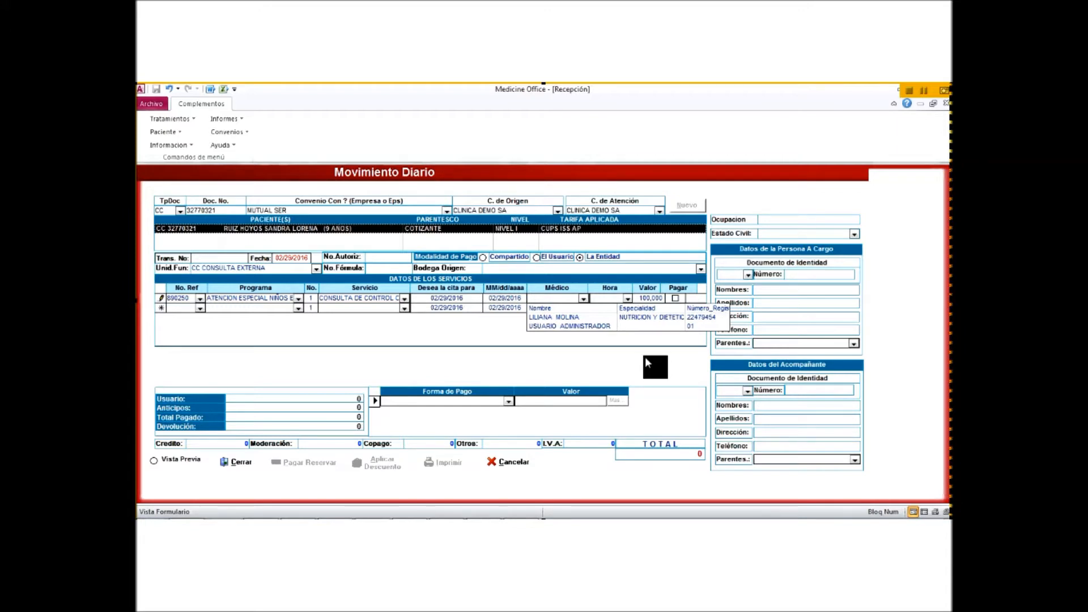
# Step: Assign the nutrition and dietetics doctor and browse her LIBRE/OCUPADO time slots
pyautogui.press('Down')
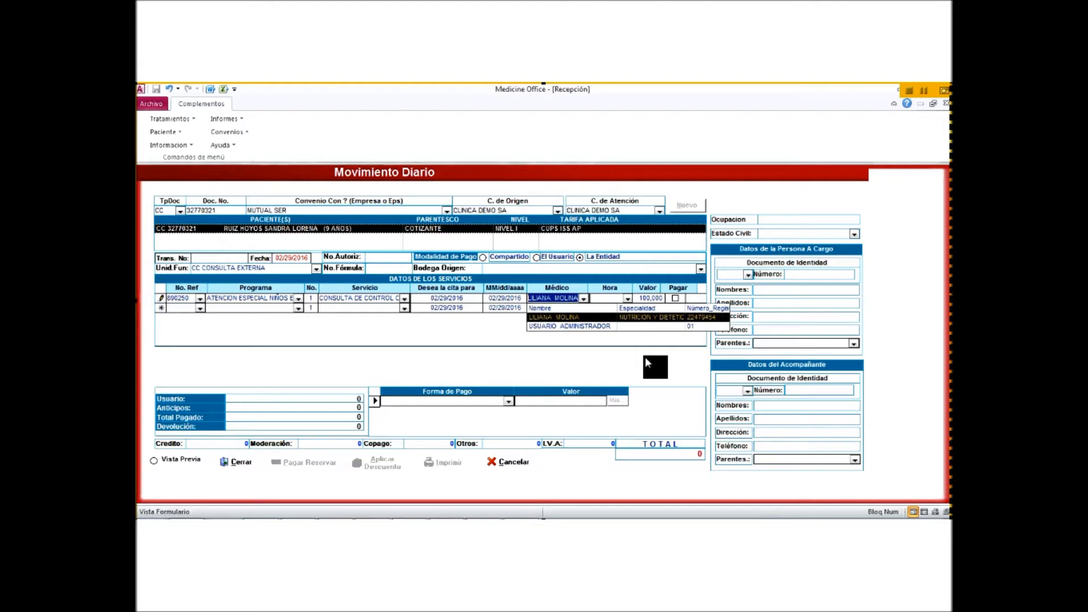
pyautogui.press('Return')
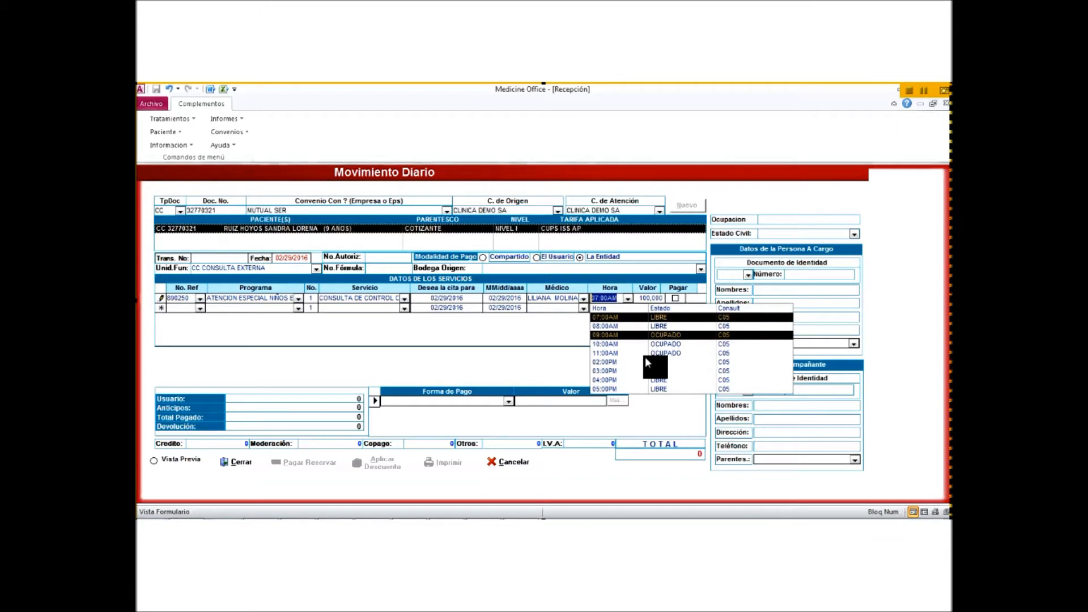
pyautogui.press('Down')
pyautogui.press('Down')
pyautogui.press('Down')
pyautogui.press('Down')
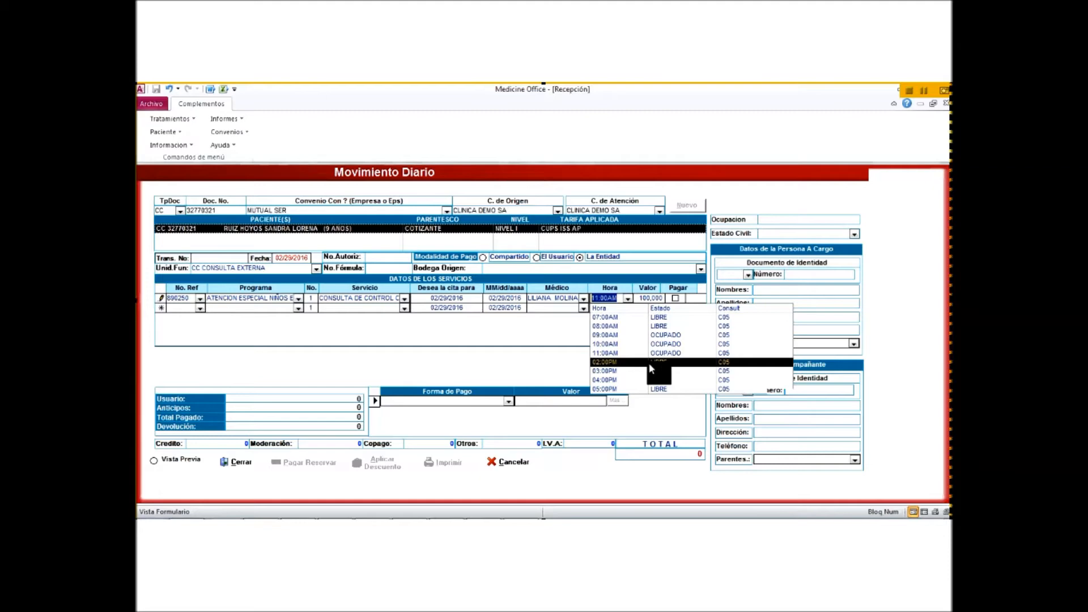
# Step: Book the nutrition consultation at 02:00PM and a psychology consultation at 03:00PM
pyautogui.click(649, 363)
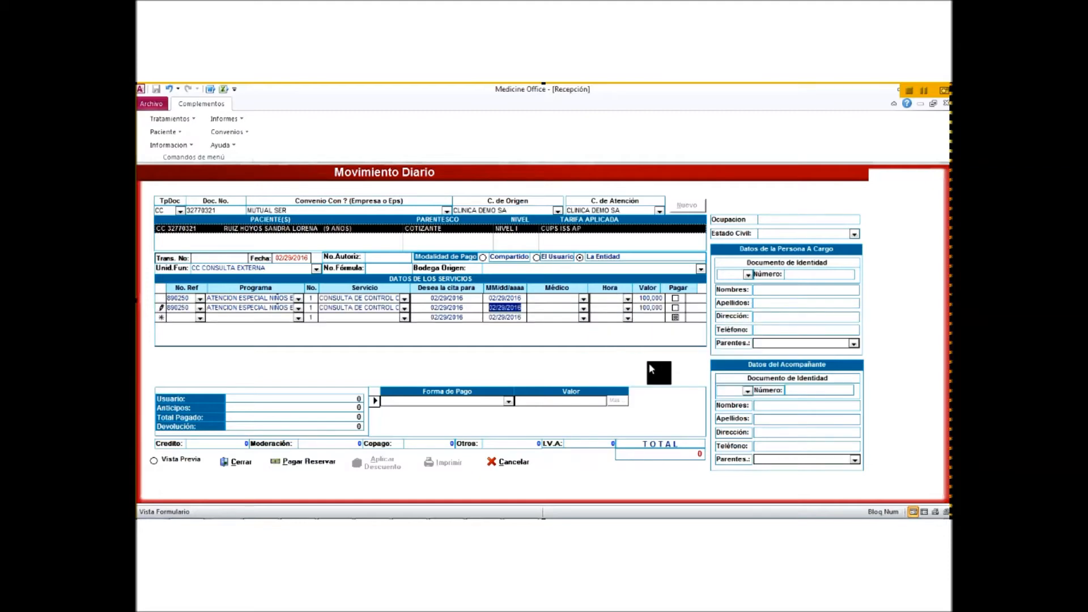
pyautogui.press('Tab')
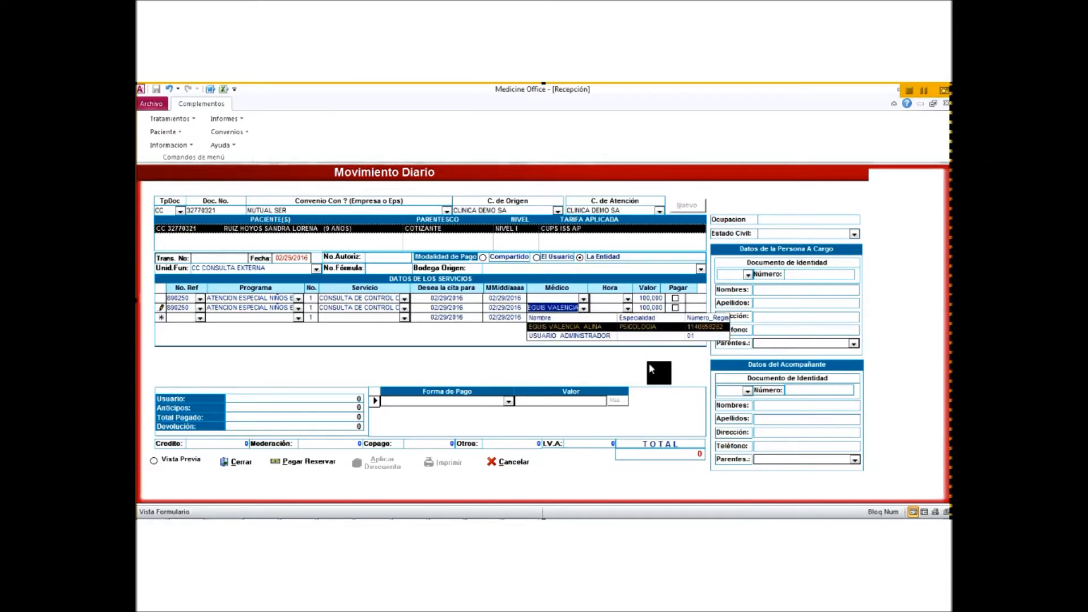
pyautogui.press('Tab')
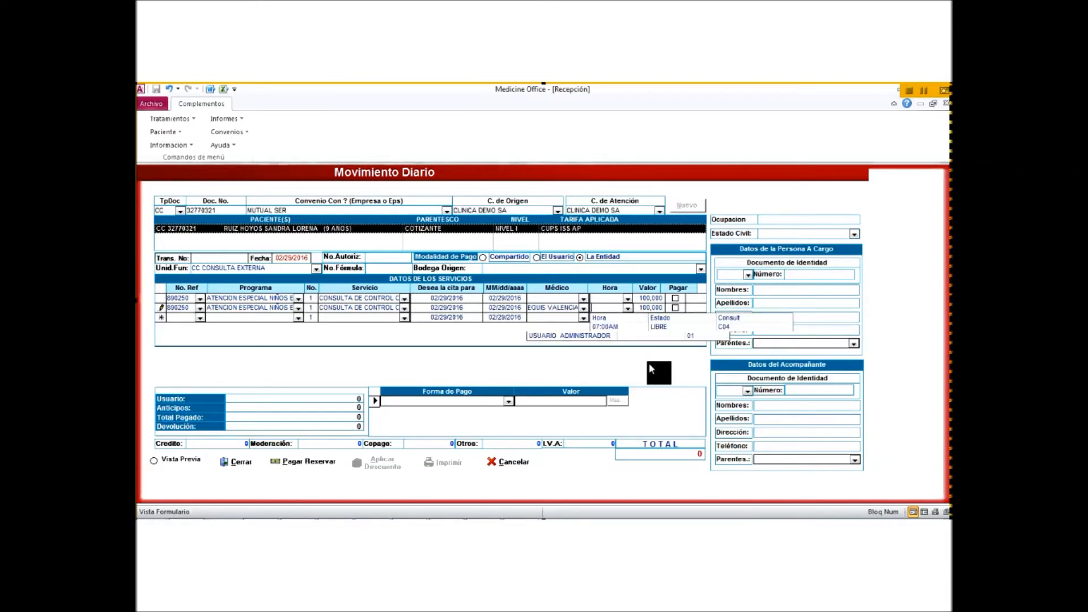
pyautogui.press('Down')
pyautogui.press('Down')
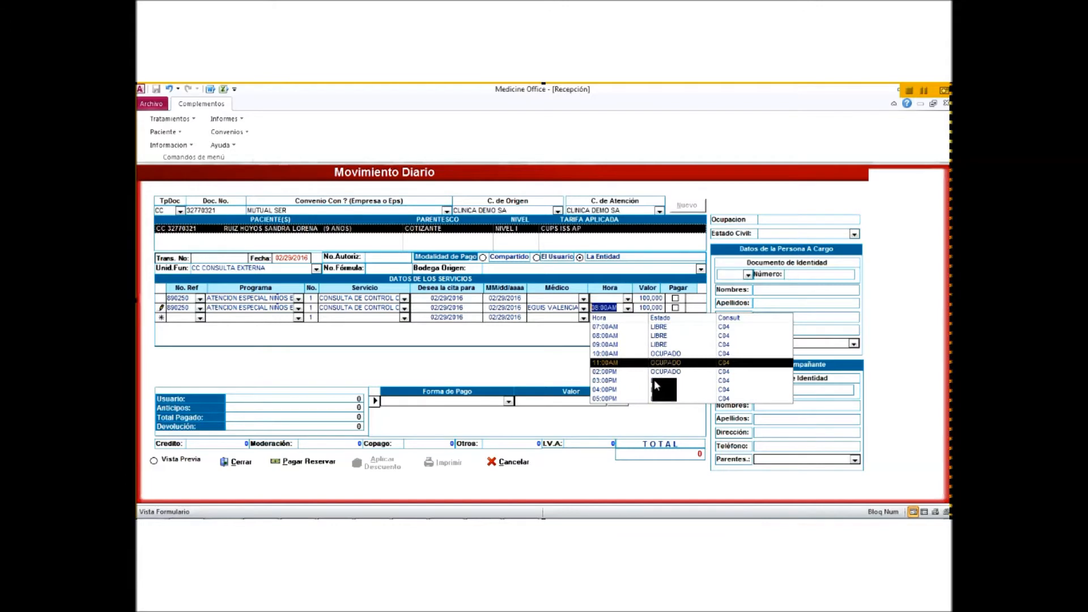
pyautogui.click(654, 381)
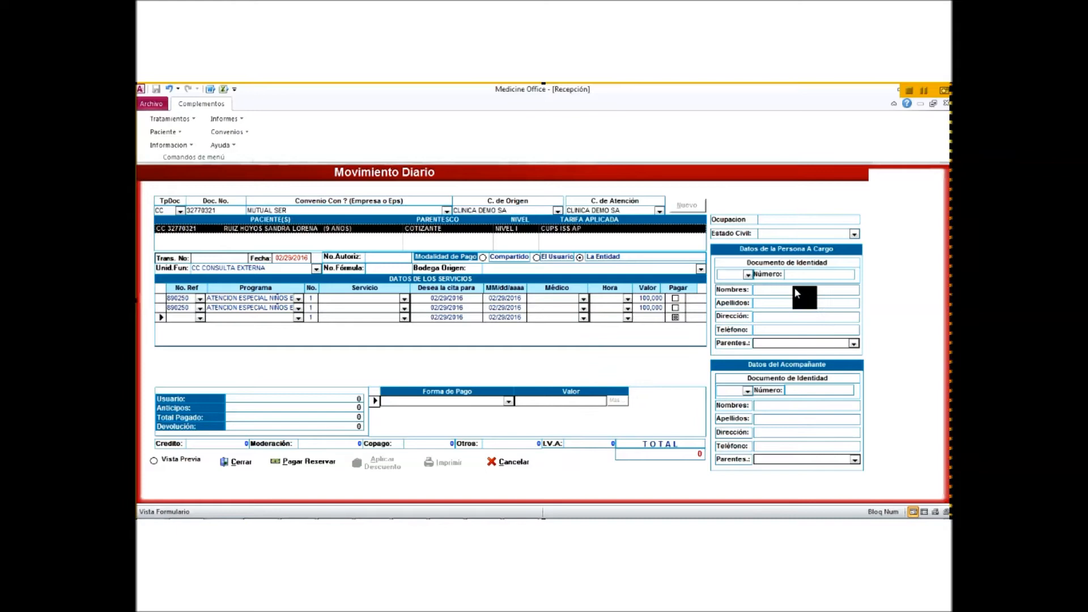
# Step: Turn on Vista Previa, pick the Forma de Pago row, and toggle Pagar on row 1
pyautogui.click(675, 297)
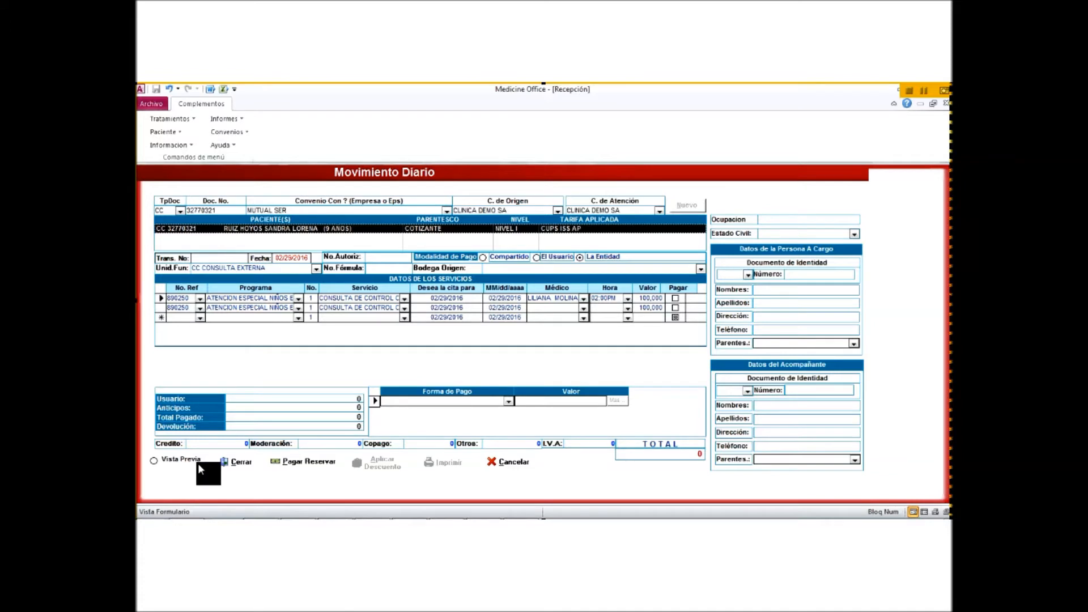
pyautogui.click(155, 460)
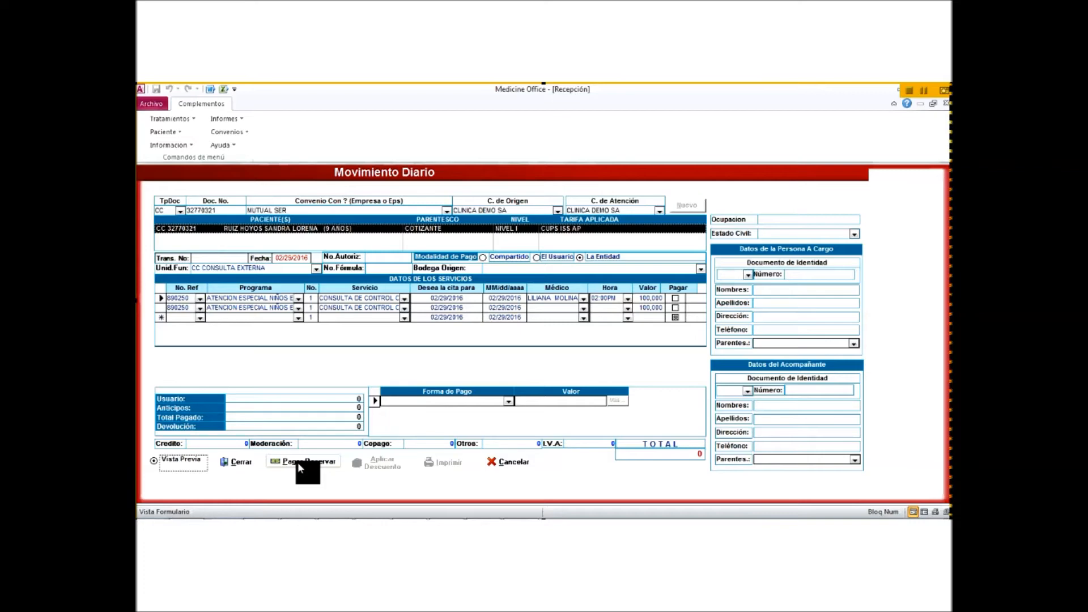
pyautogui.click(299, 468)
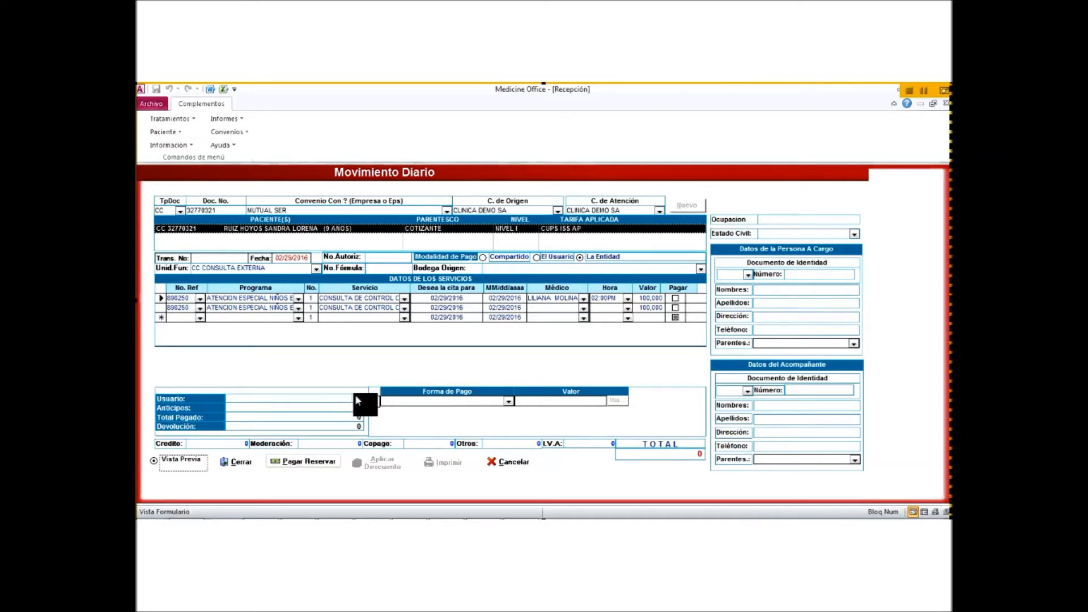
pyautogui.click(676, 299)
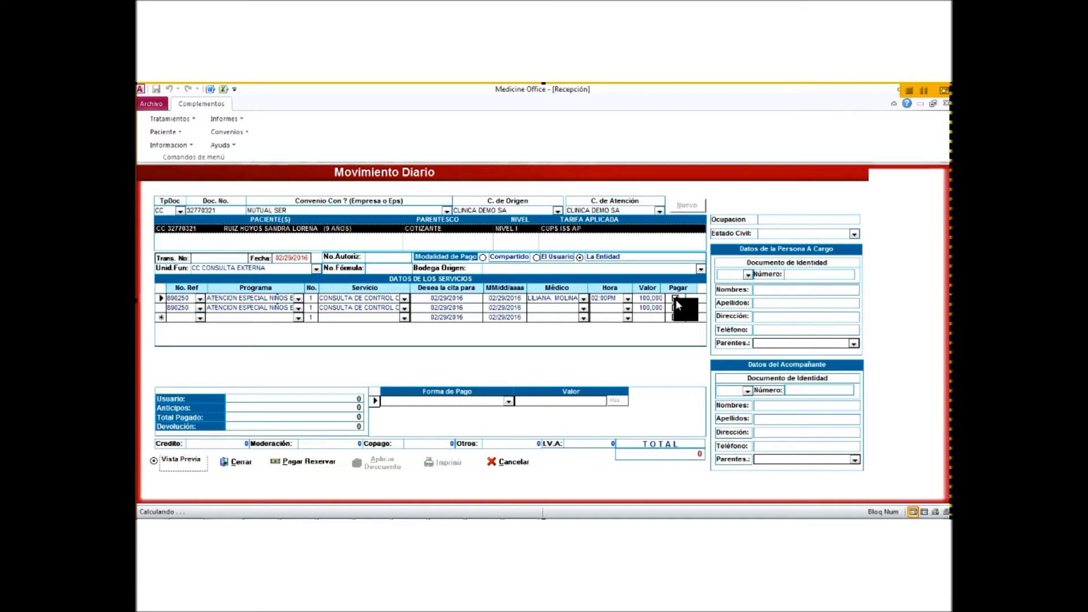
pyautogui.click(675, 299)
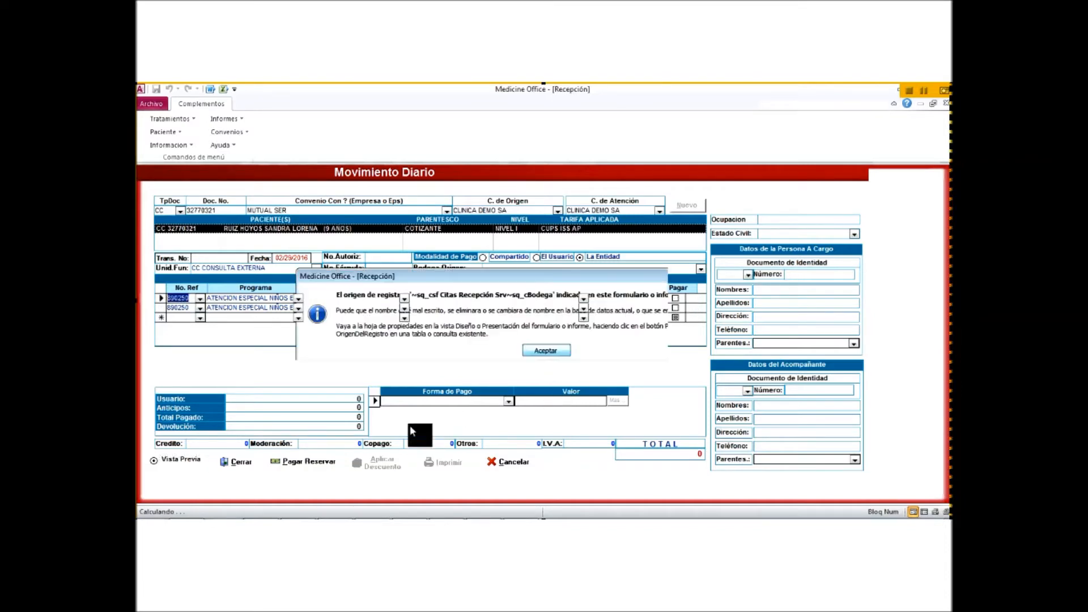
# Step: Close the record-source error message with Aceptar
pyautogui.press('Return')
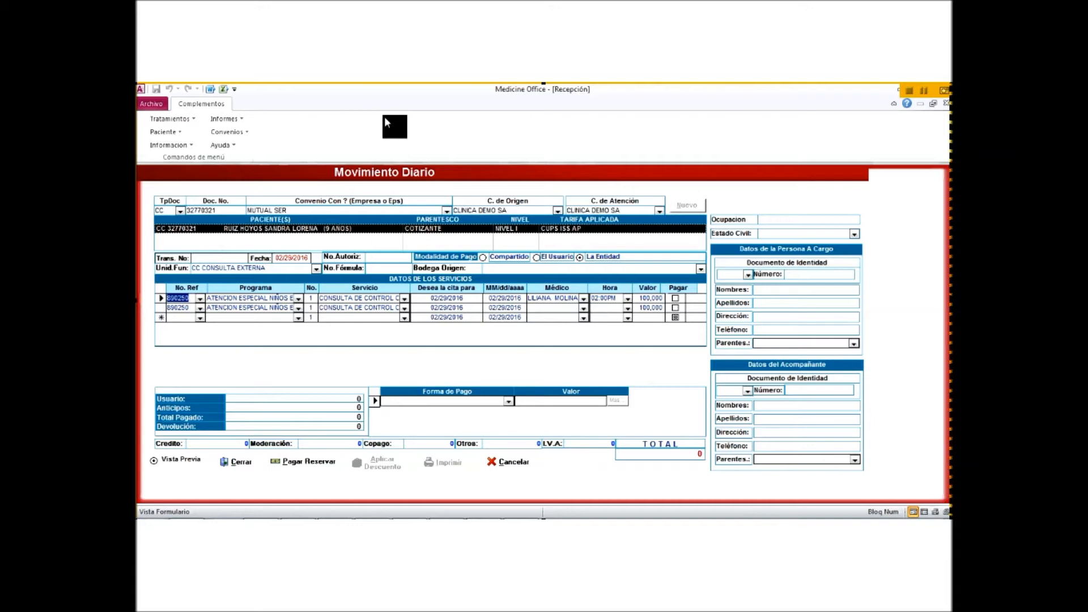
# Step: Reserve both 02/29/2016 control consultations with Pagar Reservar
pyautogui.click(301, 464)
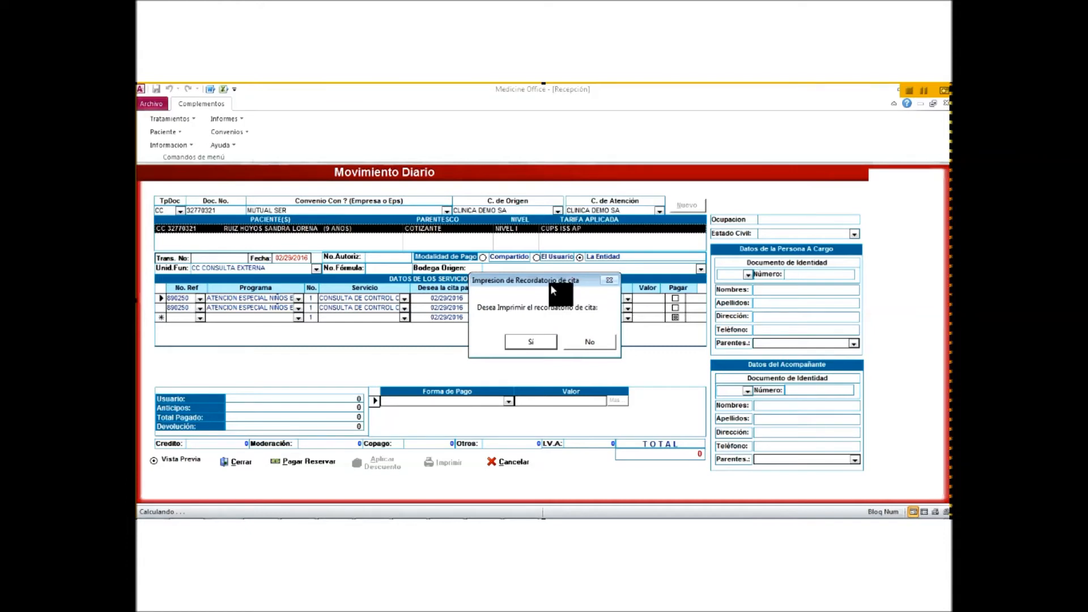
# Step: Print the appointment reminder for both consultations, then close its preview
pyautogui.click(530, 342)
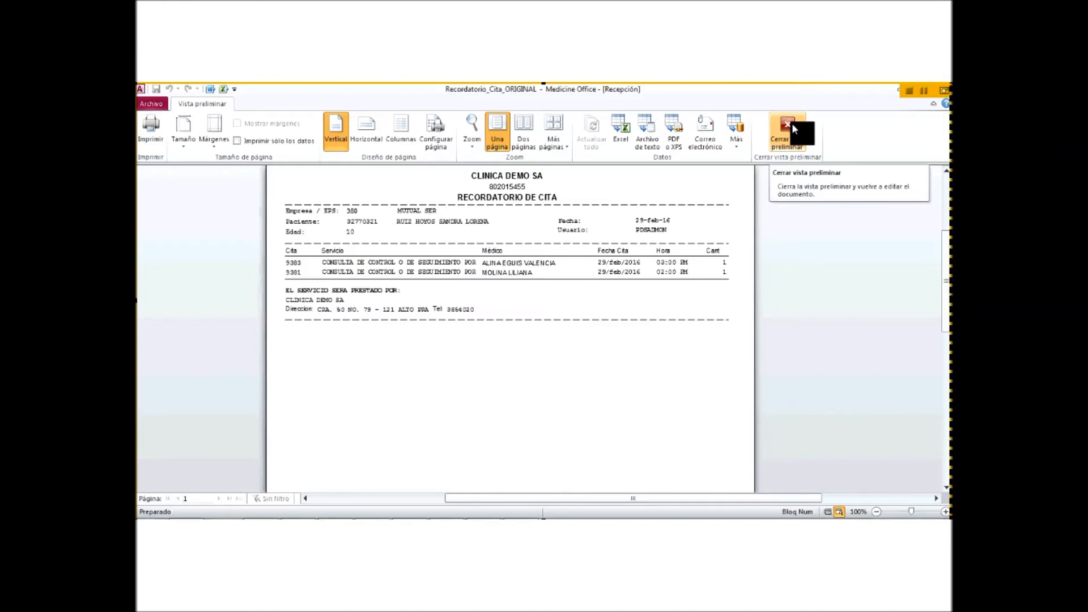
pyautogui.click(787, 128)
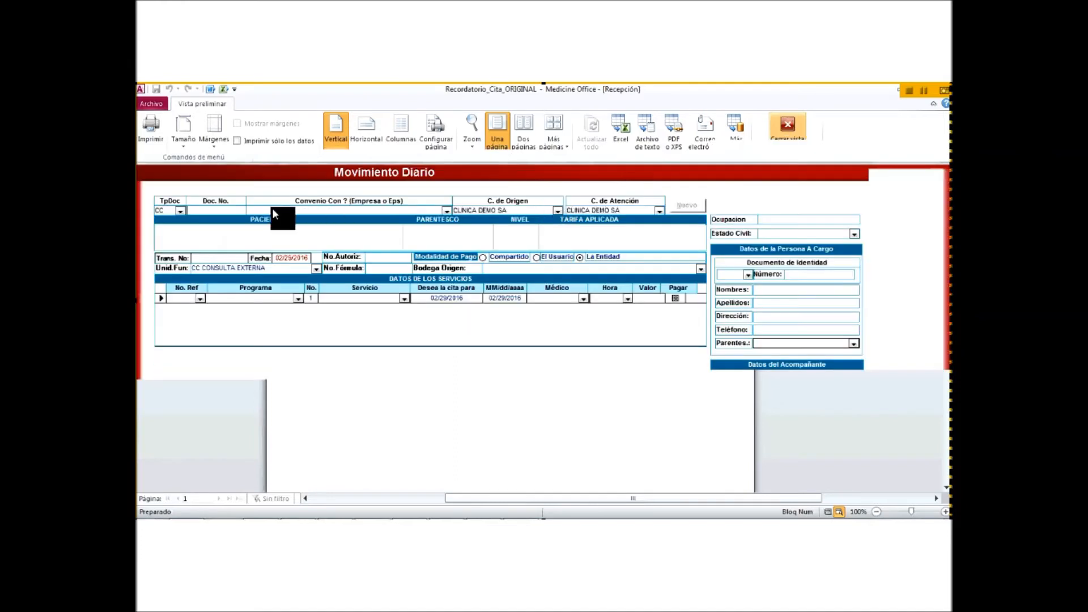
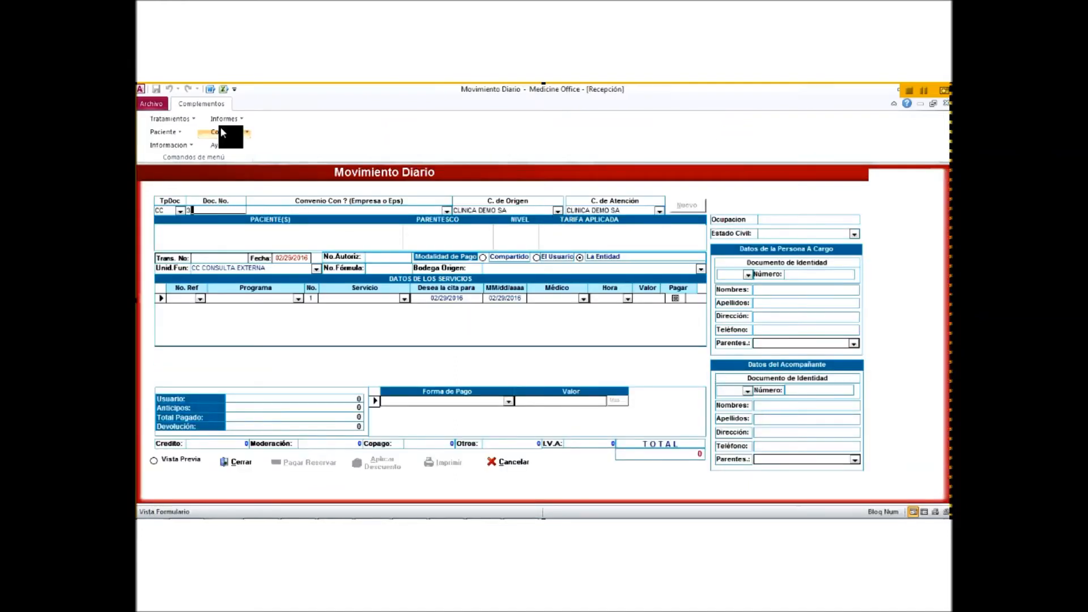
# Step: Enter the patient's document number, choose the MUTUAL SER agreement, and reserve-and-pay her three services
pyautogui.press('Tab')
pyautogui.write('mut')
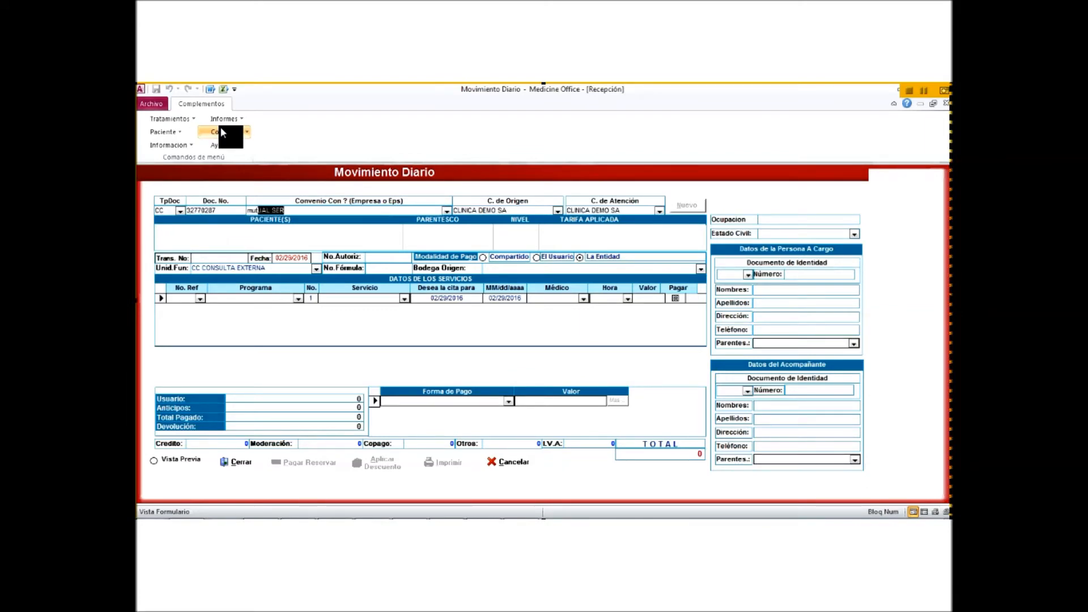
pyautogui.press('Tab')
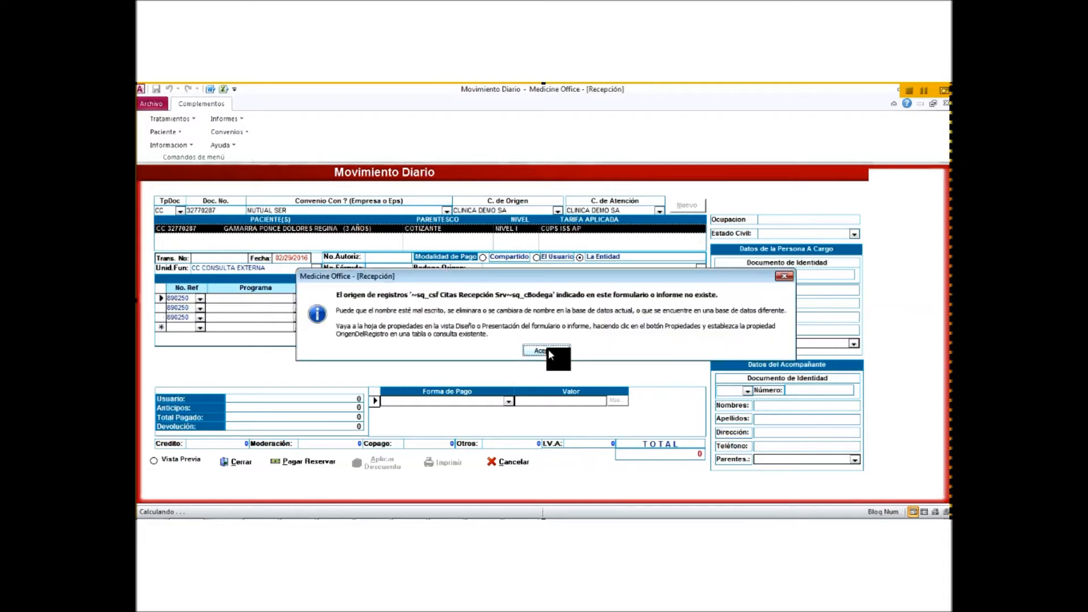
pyautogui.press('Return')
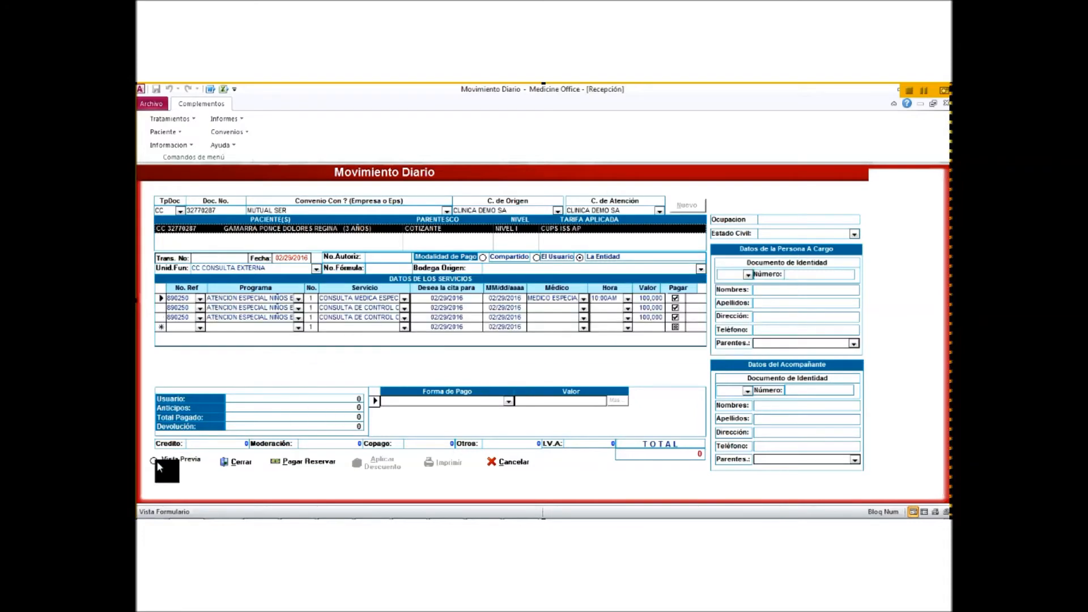
pyautogui.click(298, 461)
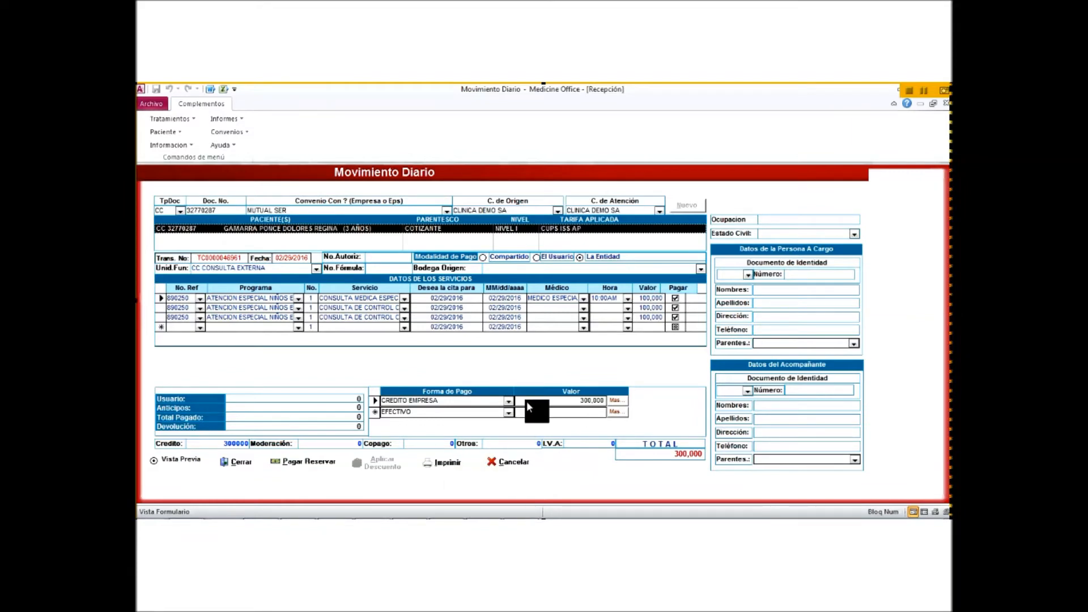
# Step: Pay 300,000 by CREDITO EMPRESA and preview the VOLANTE STANDARD ORIGINAL voucher
pyautogui.click(452, 465)
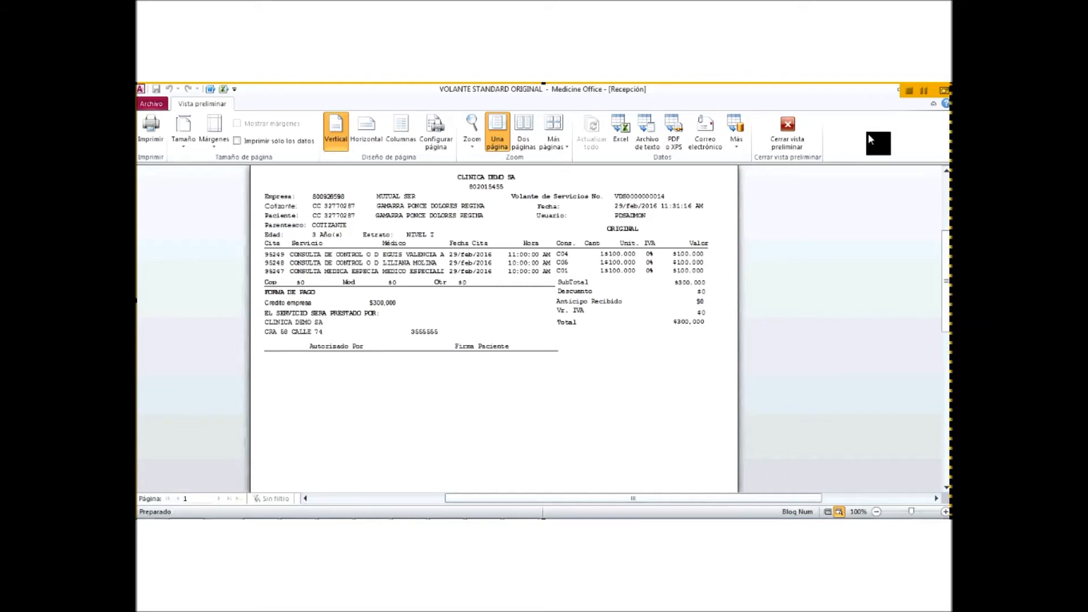
# Step: Close the payment voucher preview
pyautogui.click(791, 128)
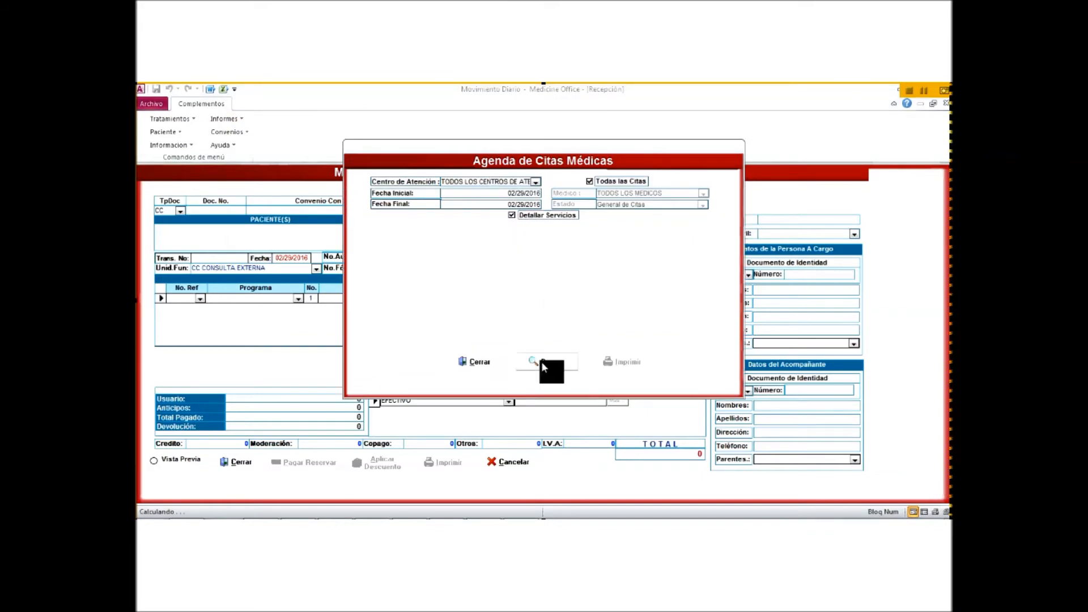
pyautogui.click(620, 362)
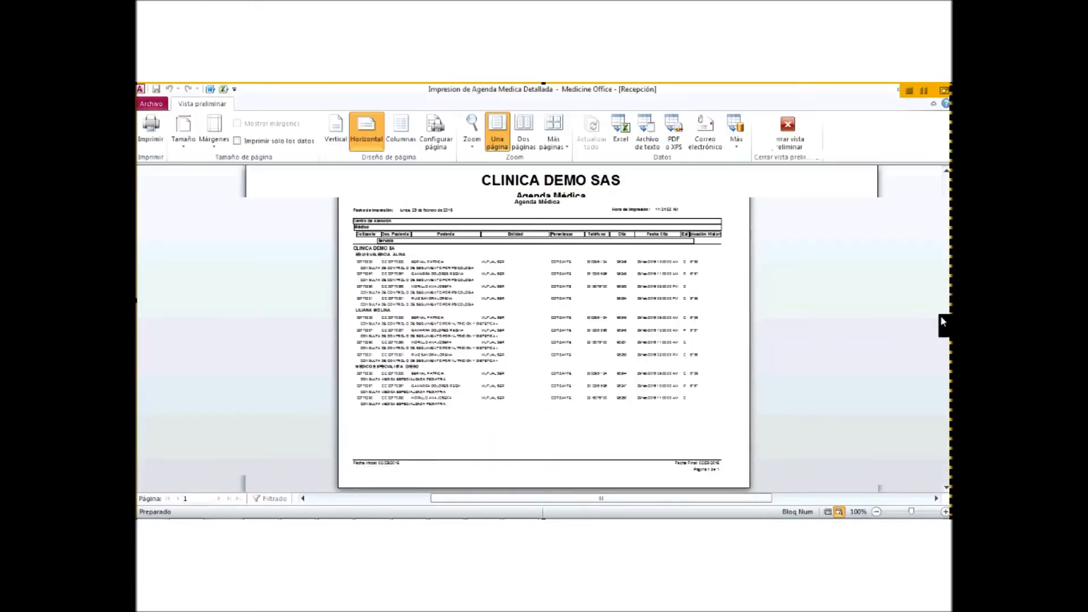
pyautogui.scroll(-1, 947, 311)
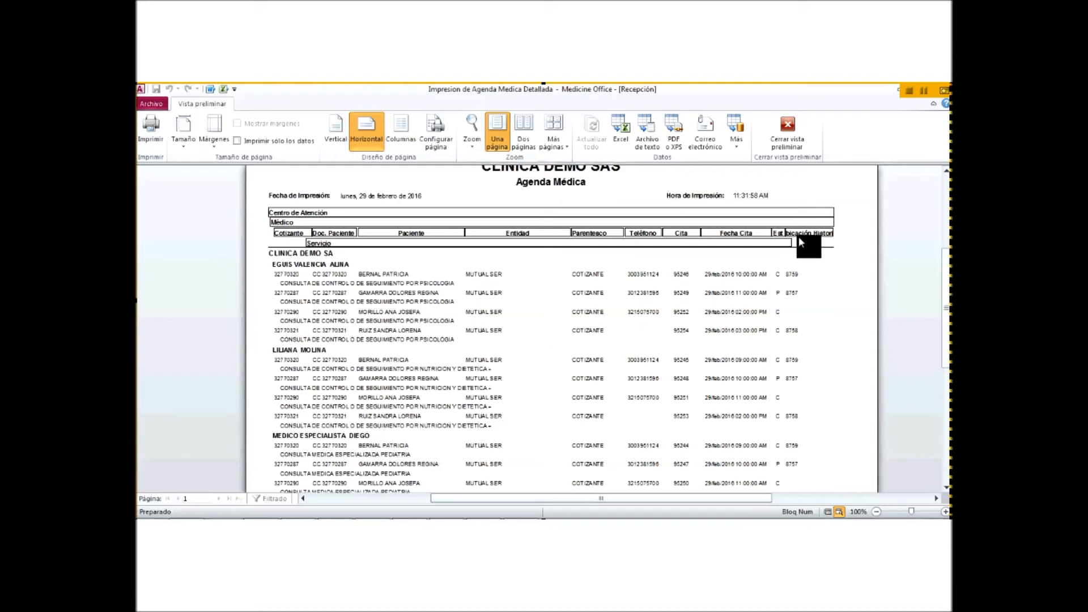
pyautogui.click(785, 117)
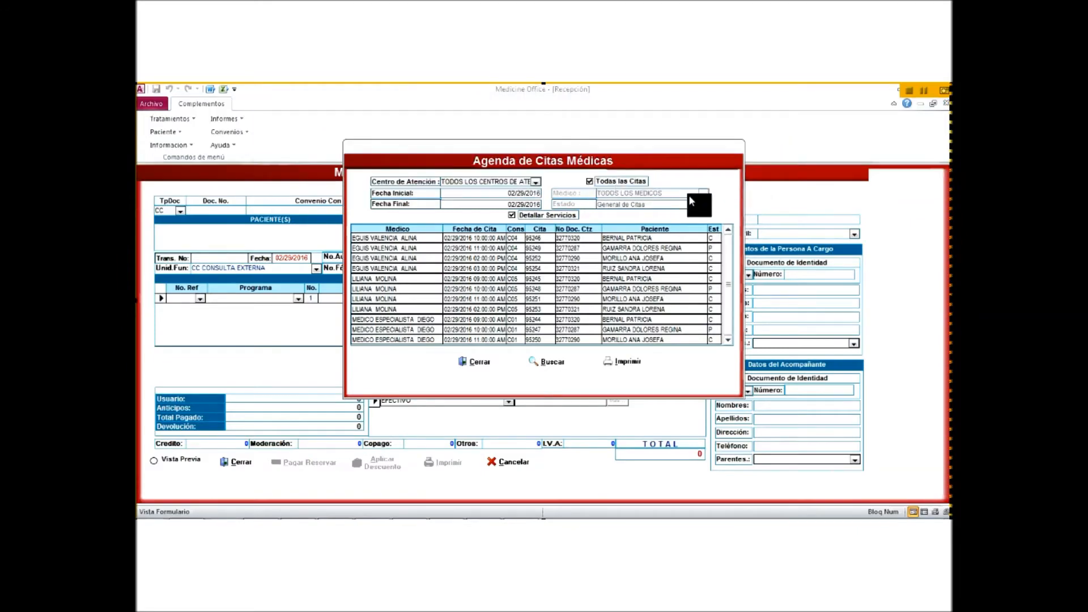
# Step: Filter the agenda to the specialist doctor's three appointments, print the report, and close the agenda
pyautogui.click(705, 193)
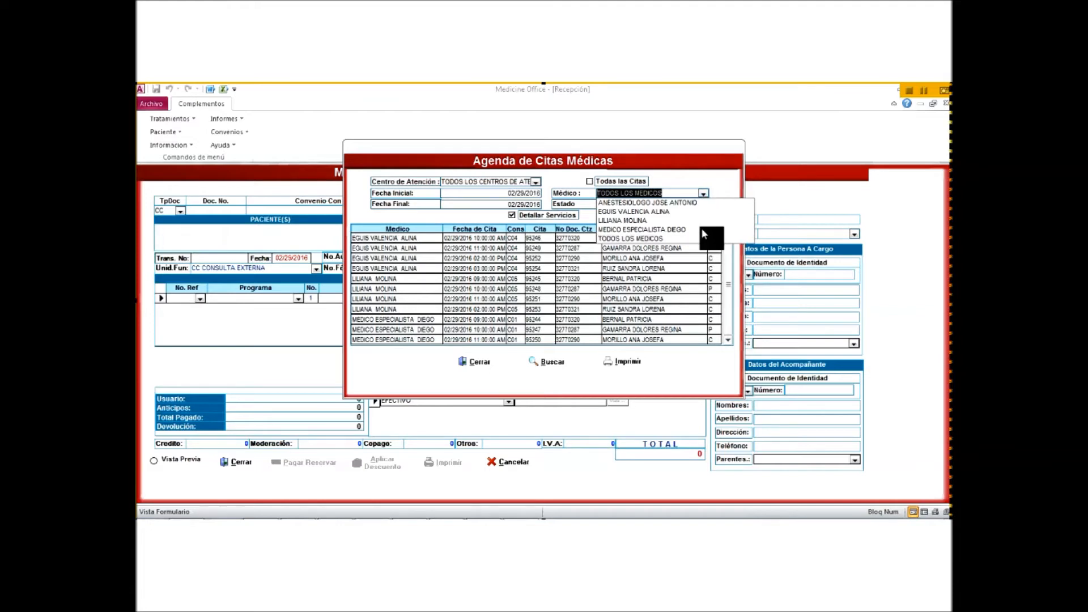
pyautogui.click(701, 229)
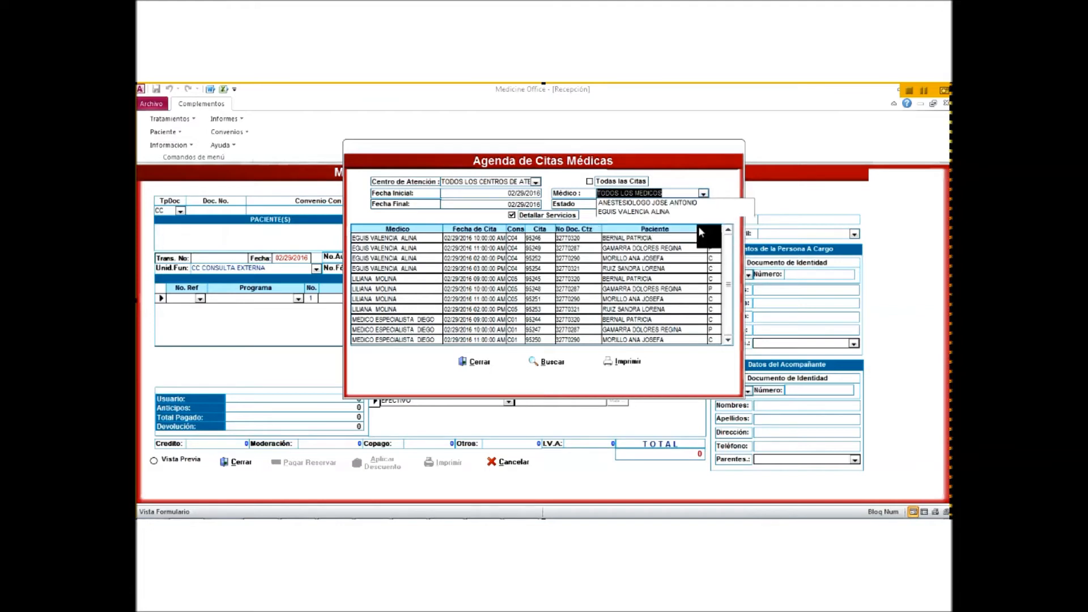
pyautogui.click(553, 364)
pyautogui.click(632, 361)
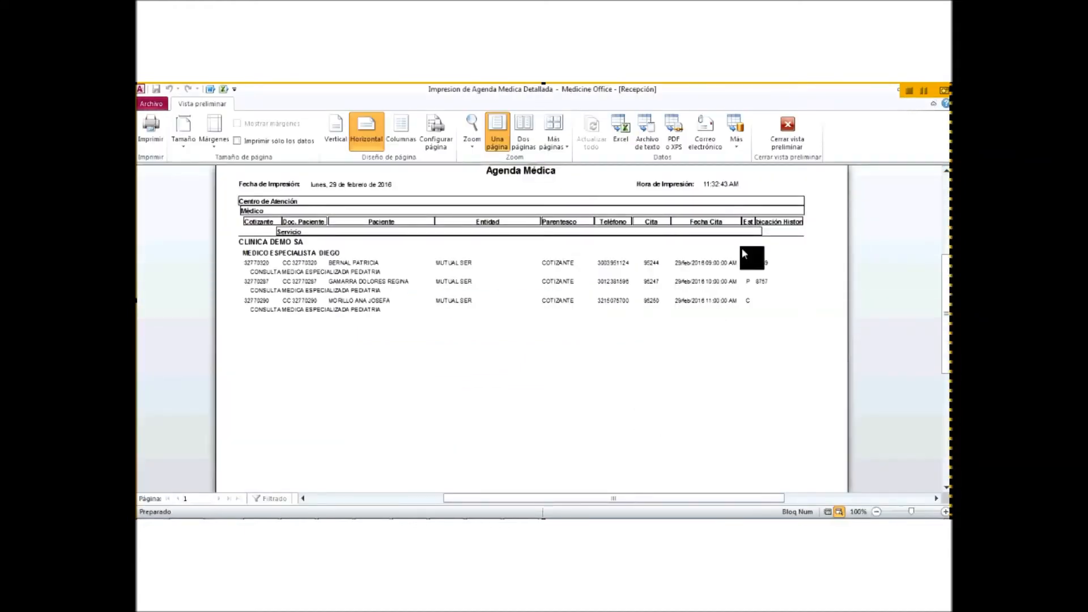
pyautogui.click(787, 122)
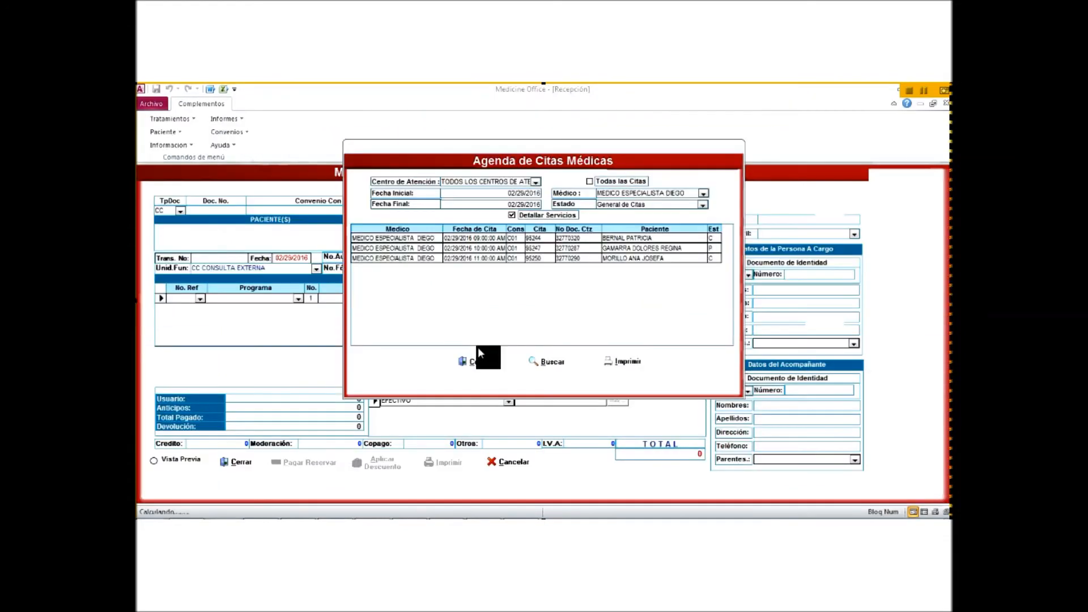
pyautogui.click(477, 362)
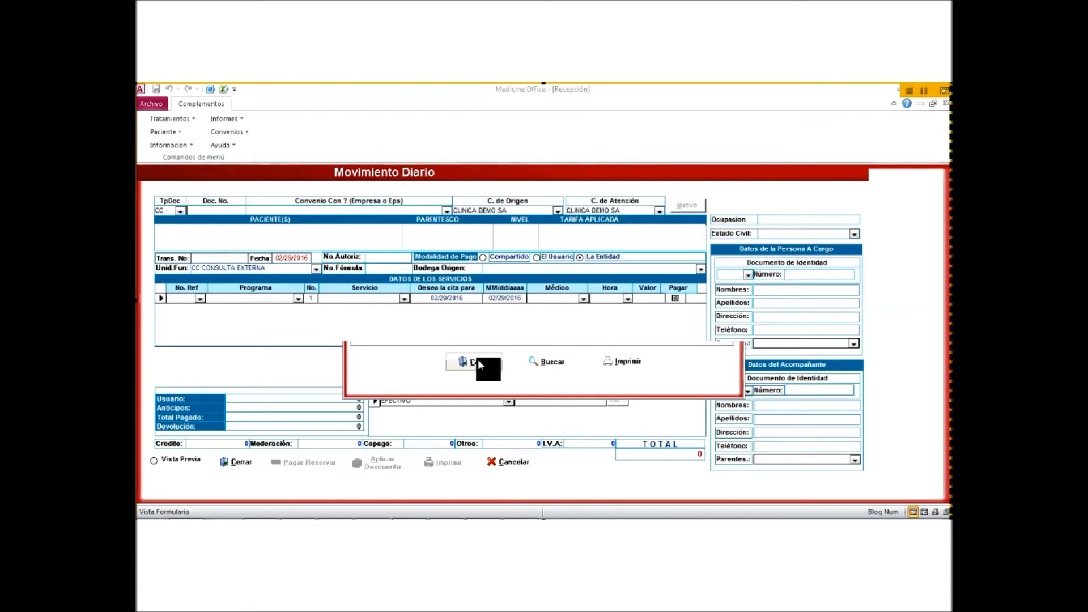
# Step: Show the Informes report list, including Agenda Medica and Citas de Hoy
pyautogui.click(237, 118)
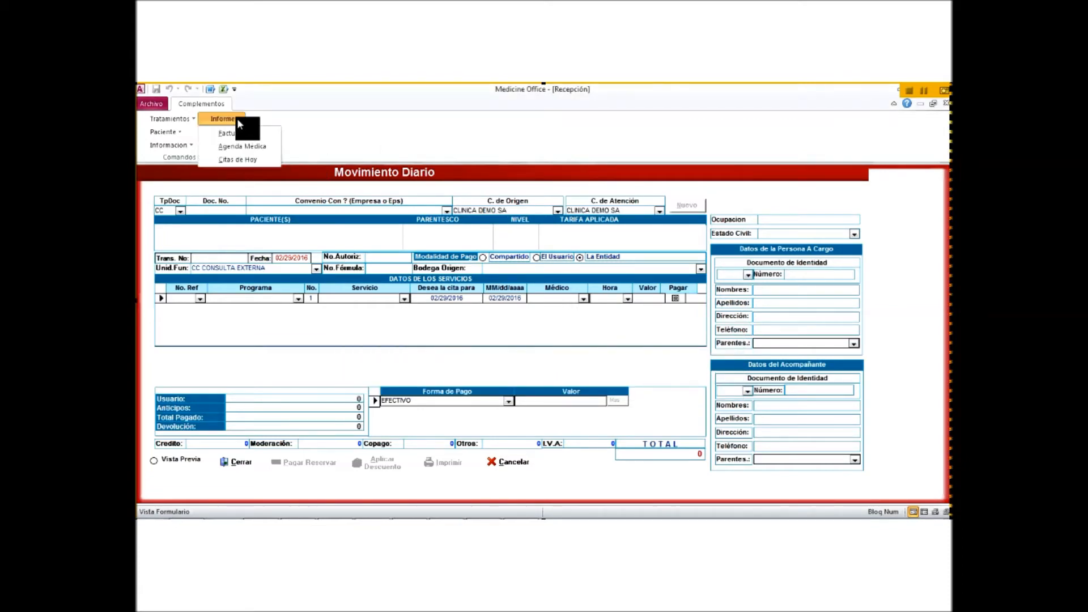
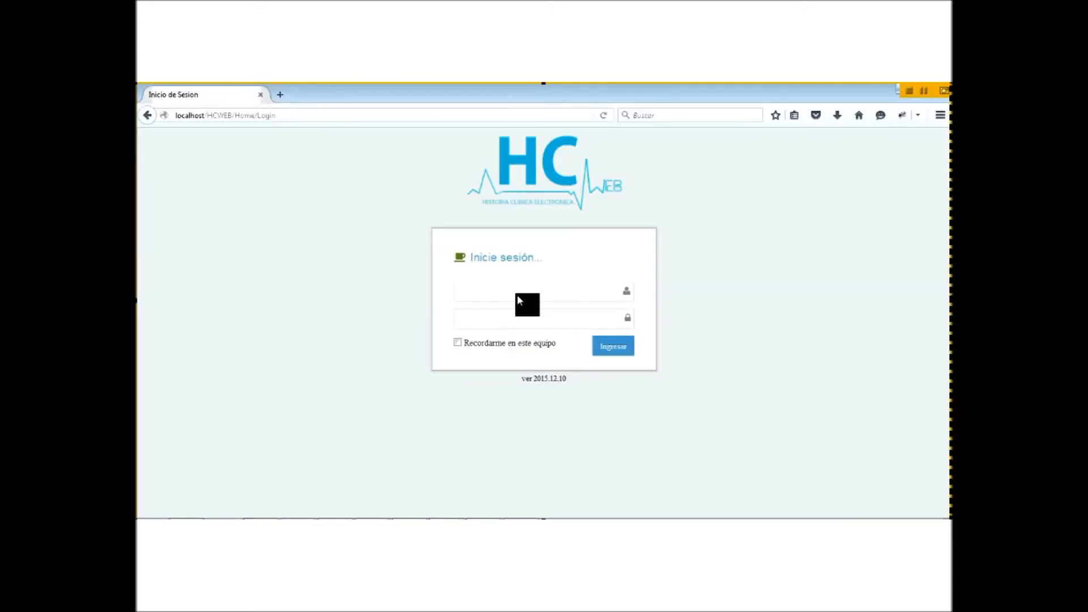
# Step: Log into HCWeb with the doctor's suggested username and account password
pyautogui.click(518, 297)
pyautogui.write('dr')
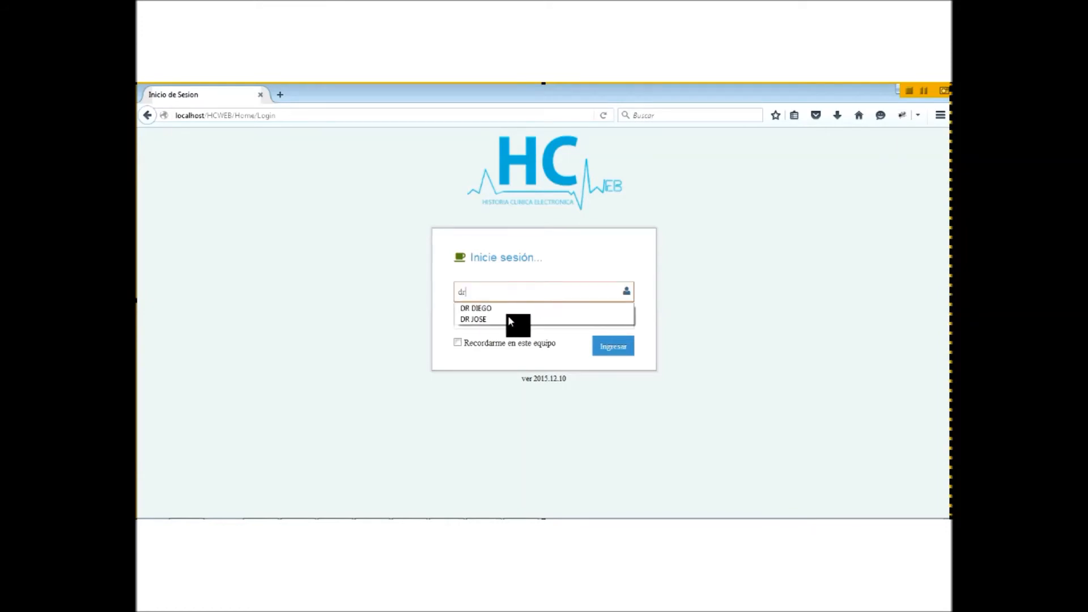
pyautogui.press('Down')
pyautogui.press('Return')
pyautogui.click(508, 319)
pyautogui.write('•••••')
pyautogui.click(602, 343)
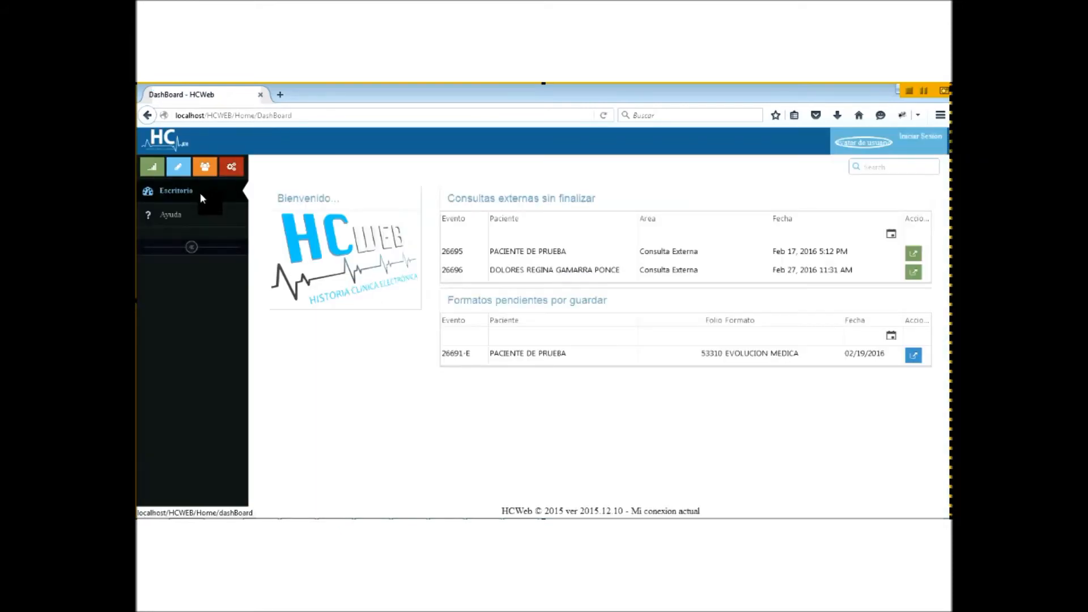
# Step: From Escritorio, open Agenda Médica under Menu Principal to list the waiting outpatients
pyautogui.click(200, 192)
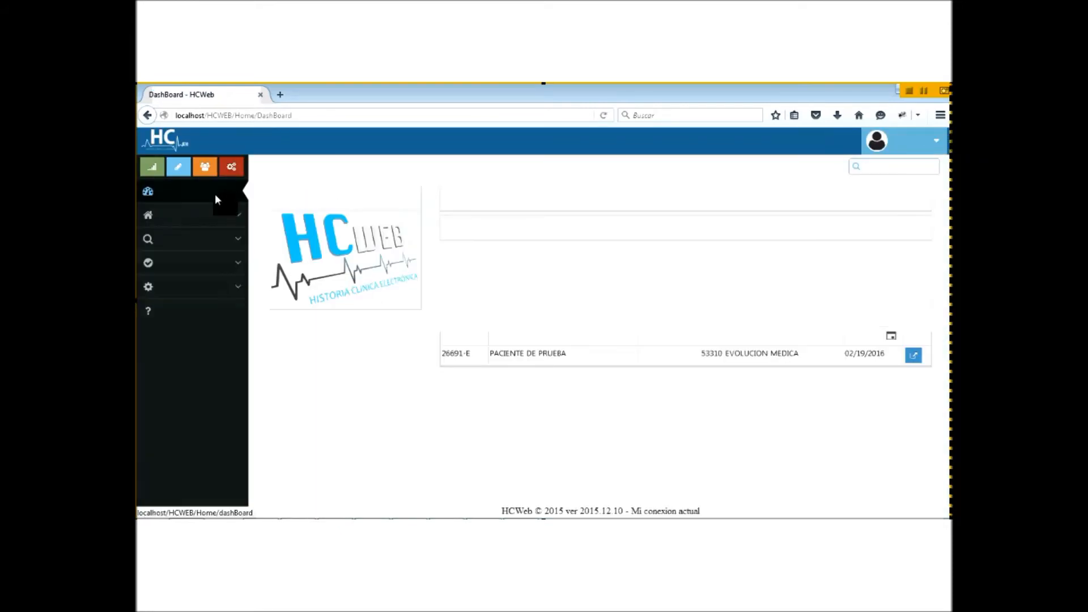
pyautogui.click(235, 216)
pyautogui.click(202, 260)
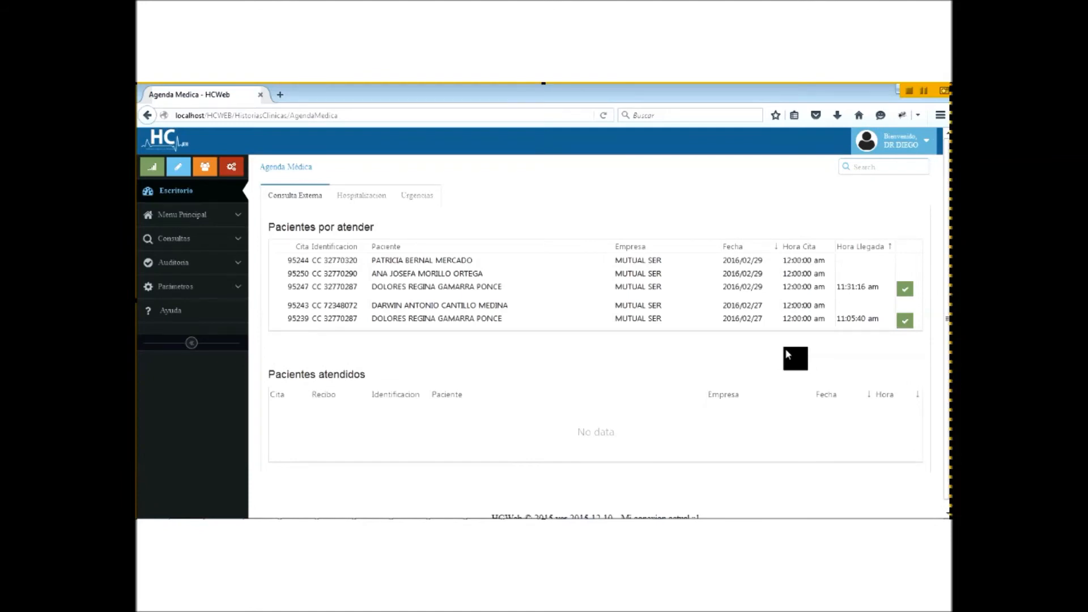
# Step: Start attending the patient checked in at 11:31:16 am from Pacientes por atender
pyautogui.click(904, 289)
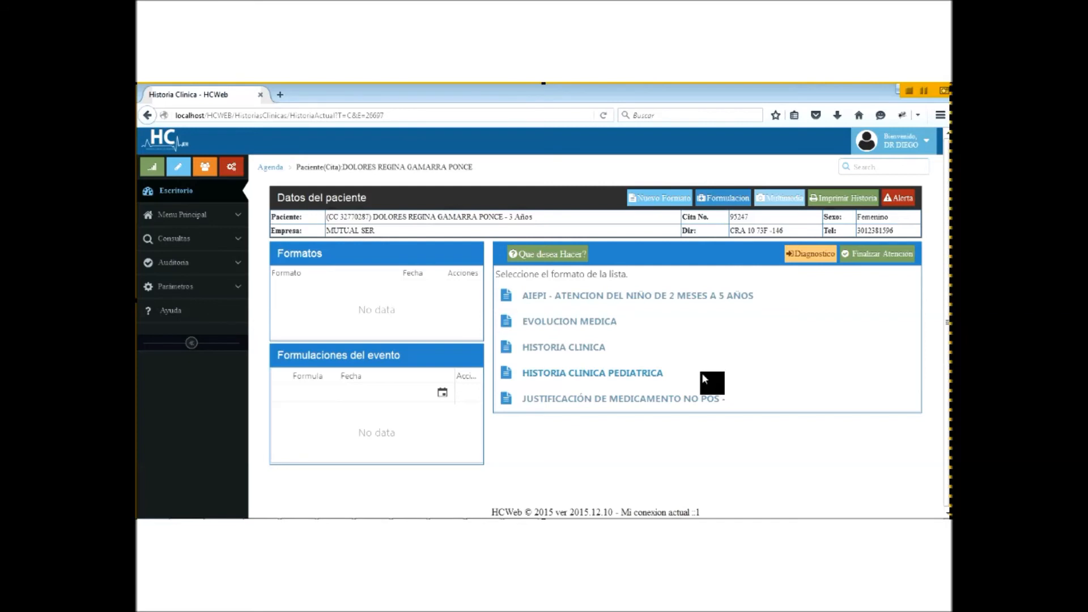
# Step: Add HISTORIA CLINICA PEDIATRICA to the patient's record, confirming with Si
pyautogui.click(614, 369)
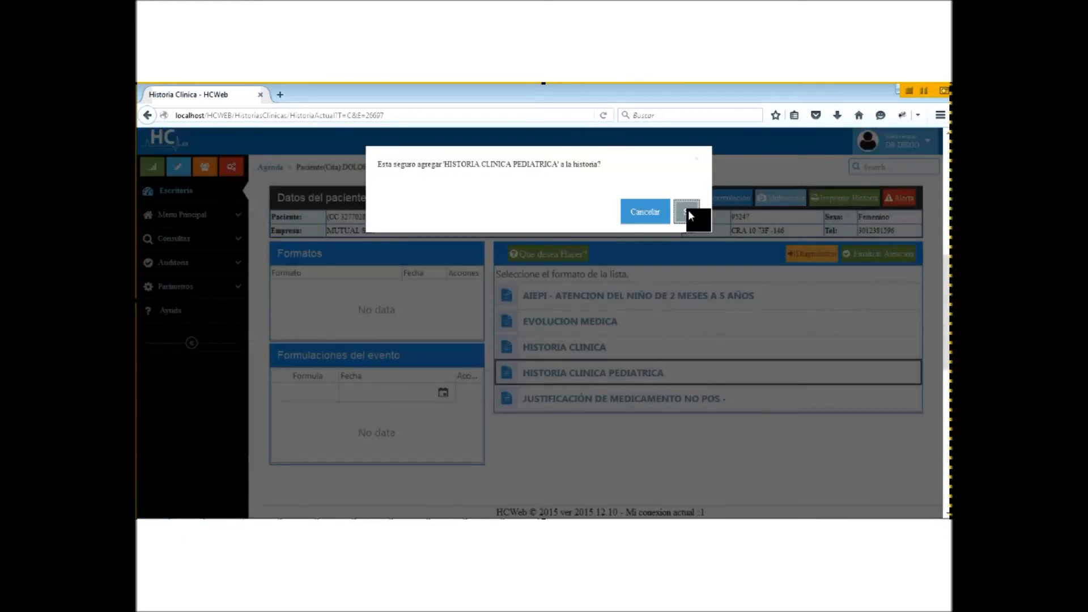
pyautogui.click(688, 212)
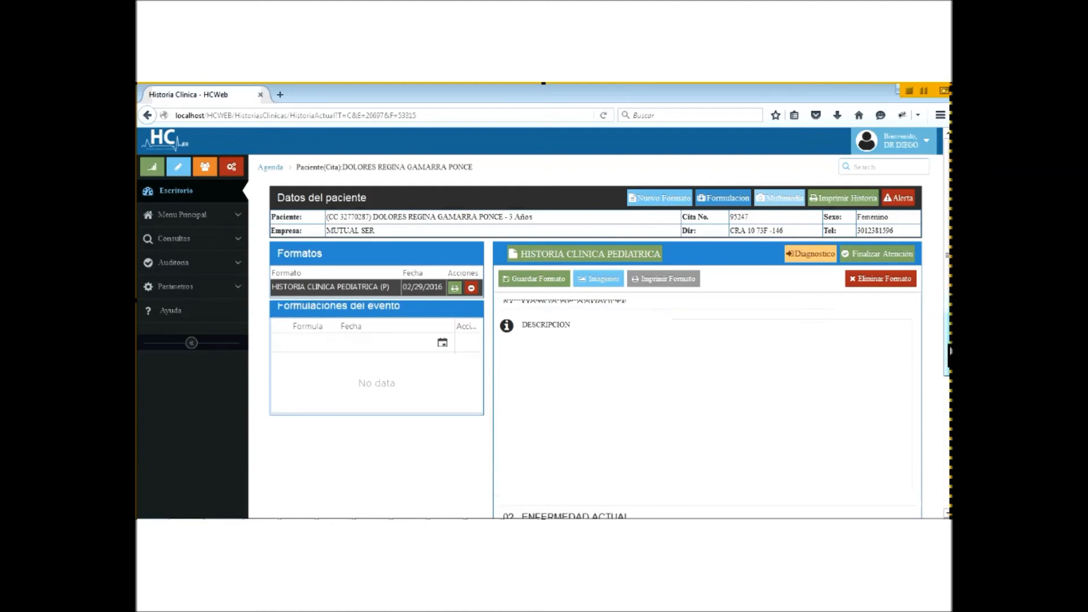
# Step: Scroll down the pediatric format and expand the Enfermedad Actual section
pyautogui.moveTo(951, 358); pyautogui.dragTo(951, 370)
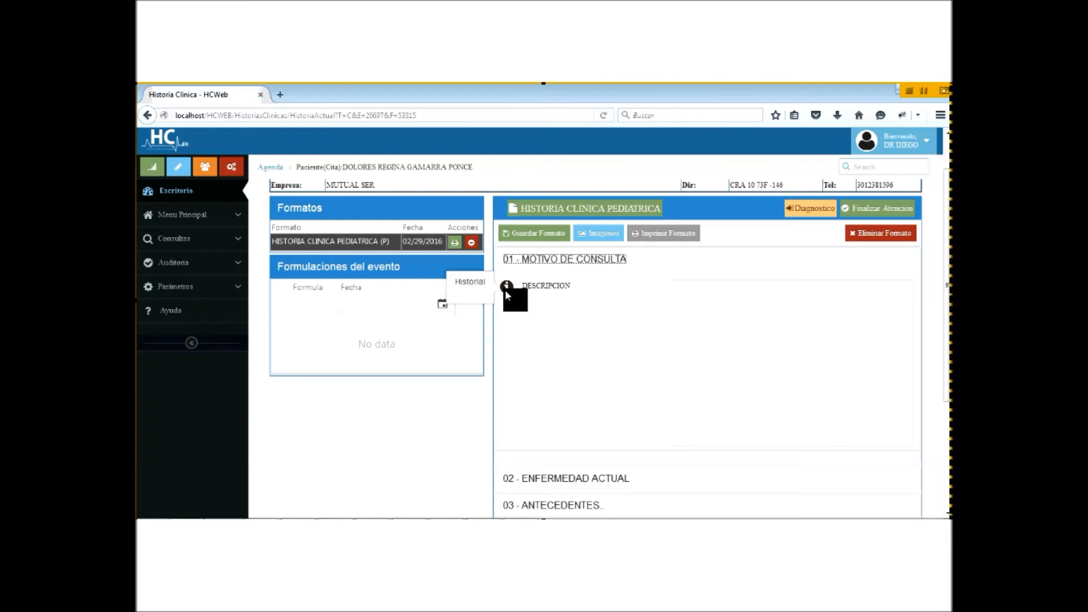
pyautogui.click(568, 258)
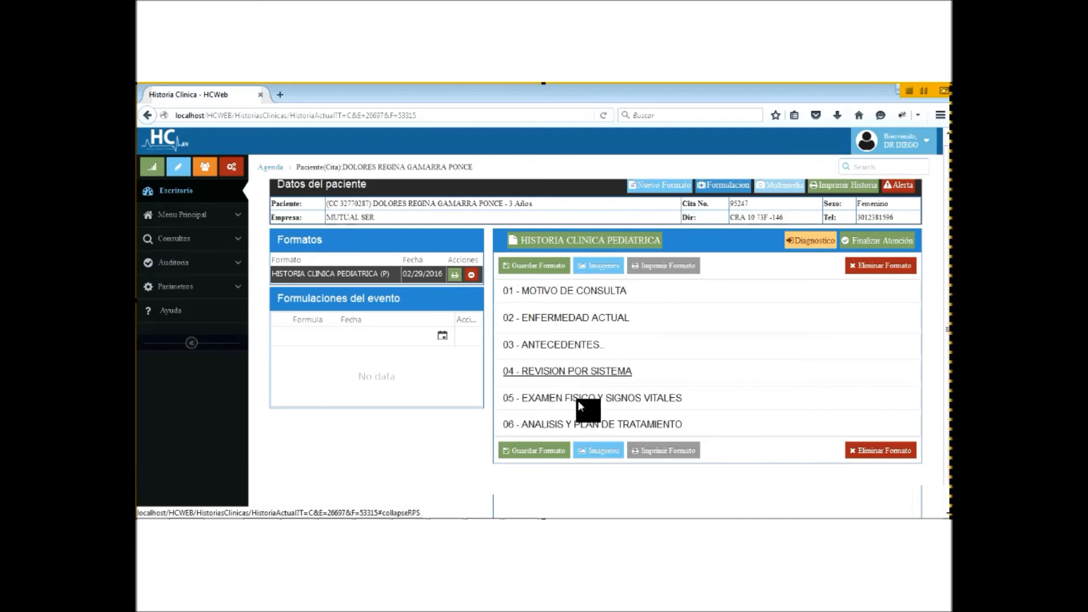
# Step: Review section 05 Examen Físico y Signos Vitales, then collapse it again
pyautogui.click(580, 400)
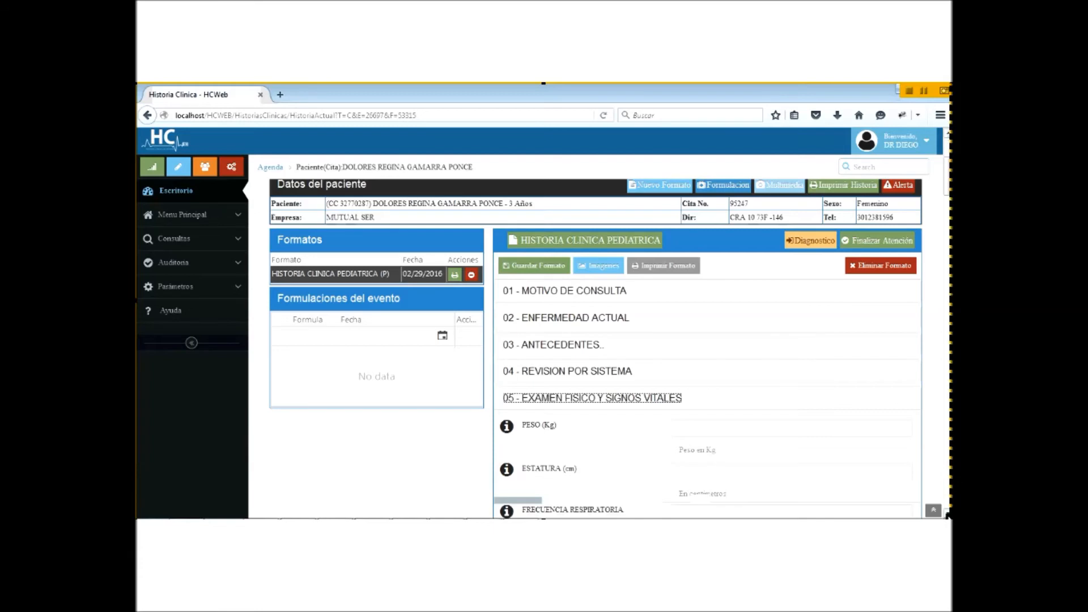
pyautogui.scroll(-3, 595, 340)
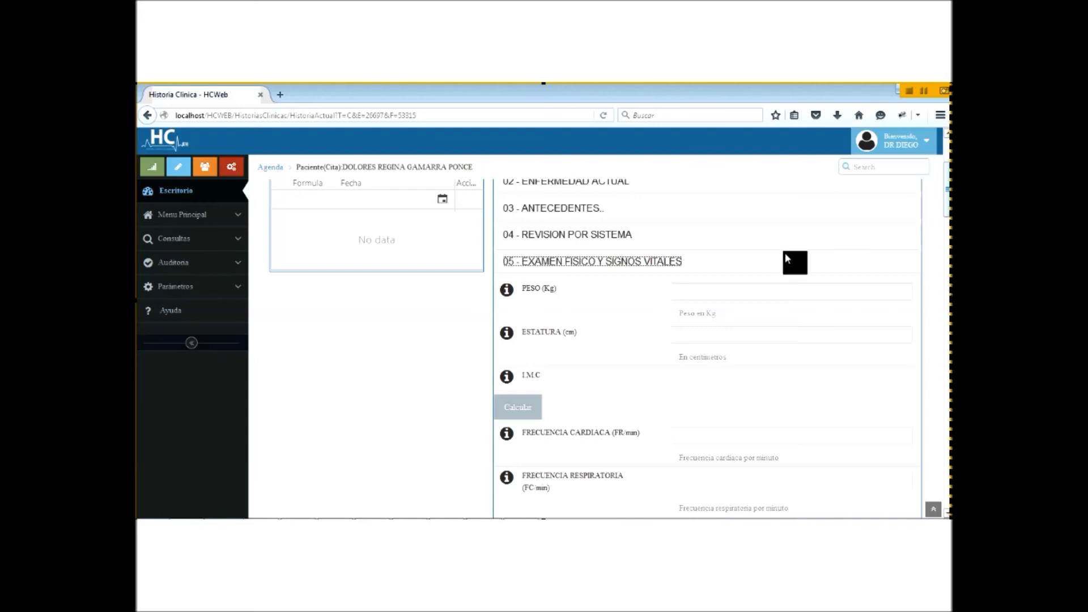
pyautogui.click(659, 260)
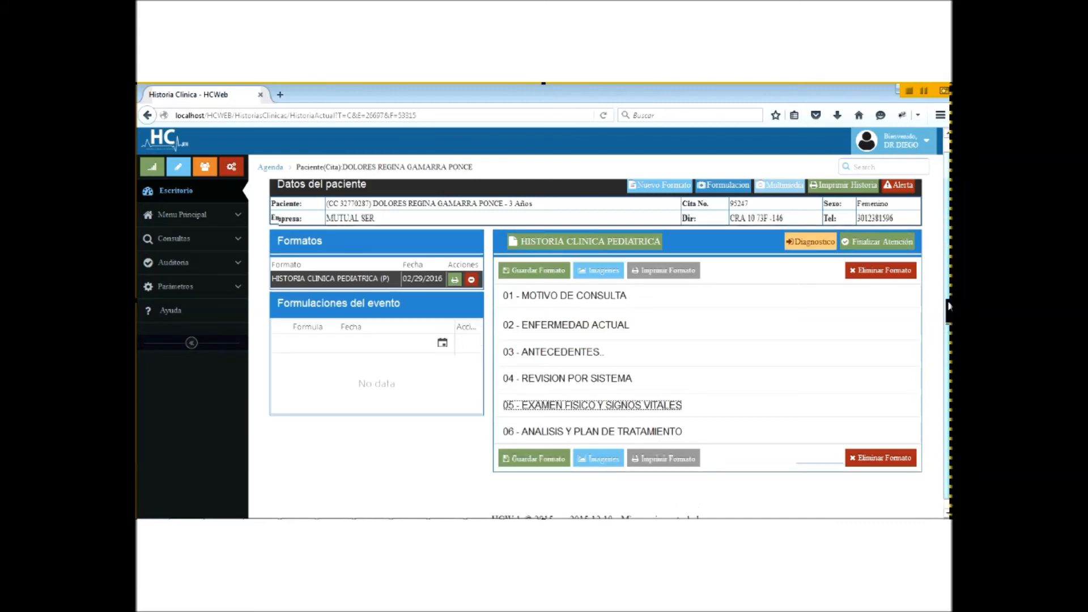
# Step: Open the pediatric history's Diagnostico form from the orange panel-header button
pyautogui.click(811, 249)
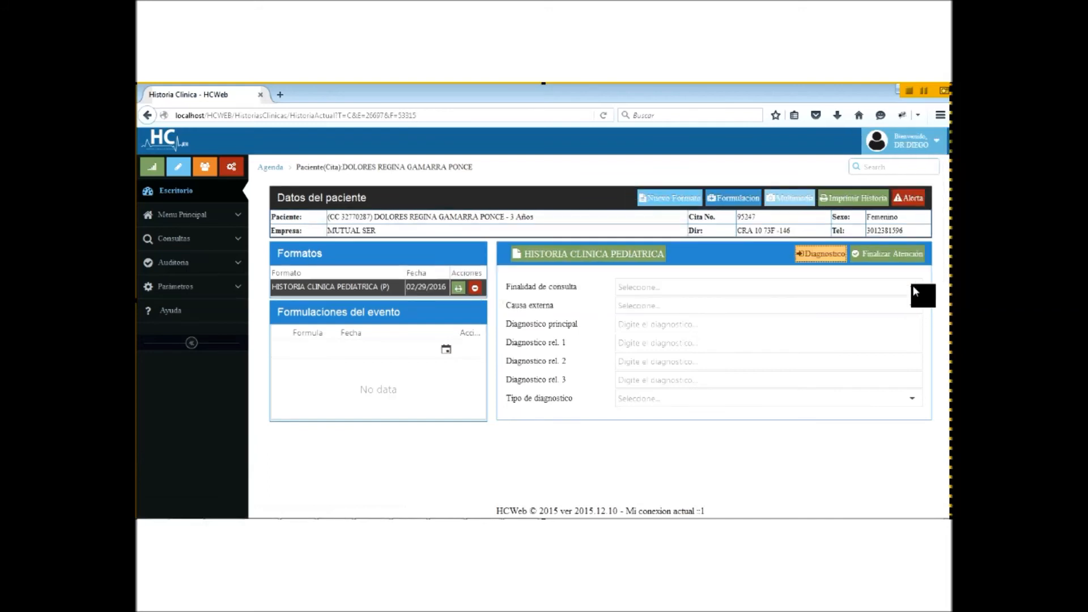
# Step: Choose DETECCION DE ALTERACION DEL JOVEN as consultation purpose and ENFERMEDAD GENERAL as external cause
pyautogui.click(913, 286)
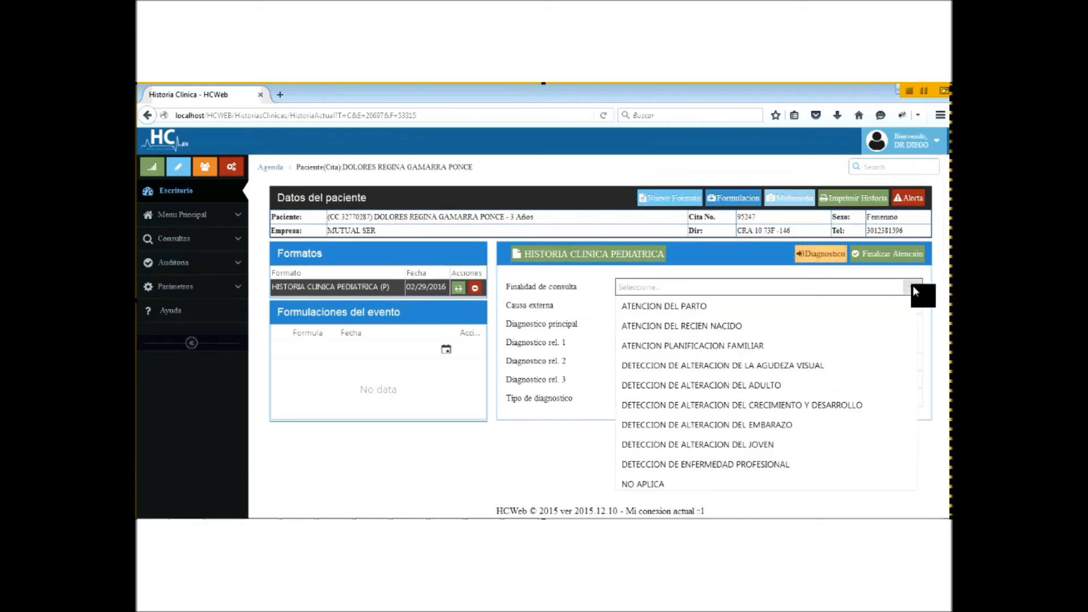
pyautogui.click(792, 448)
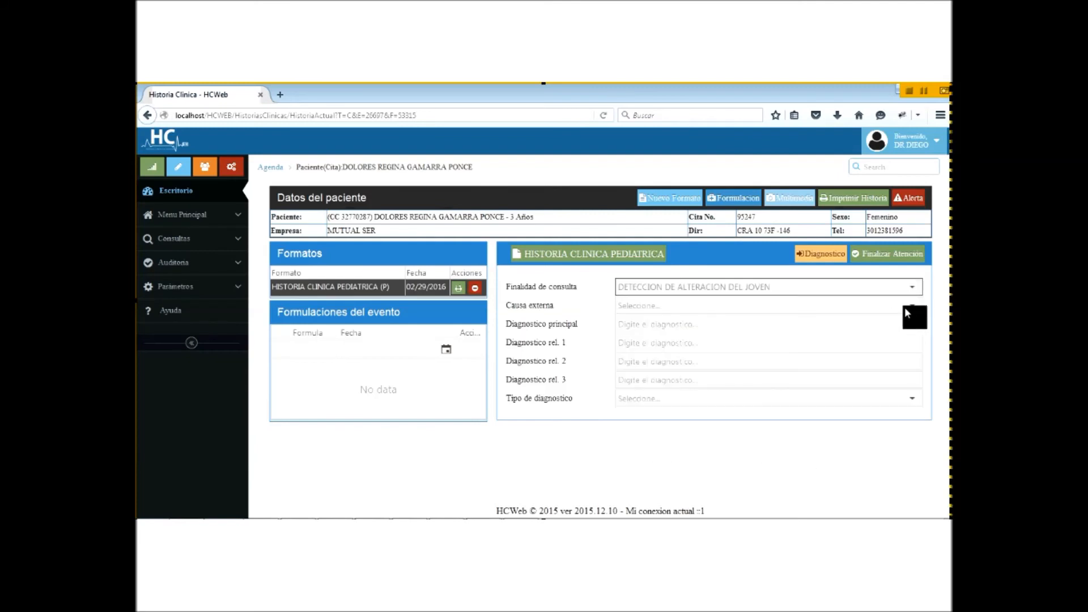
pyautogui.click(911, 306)
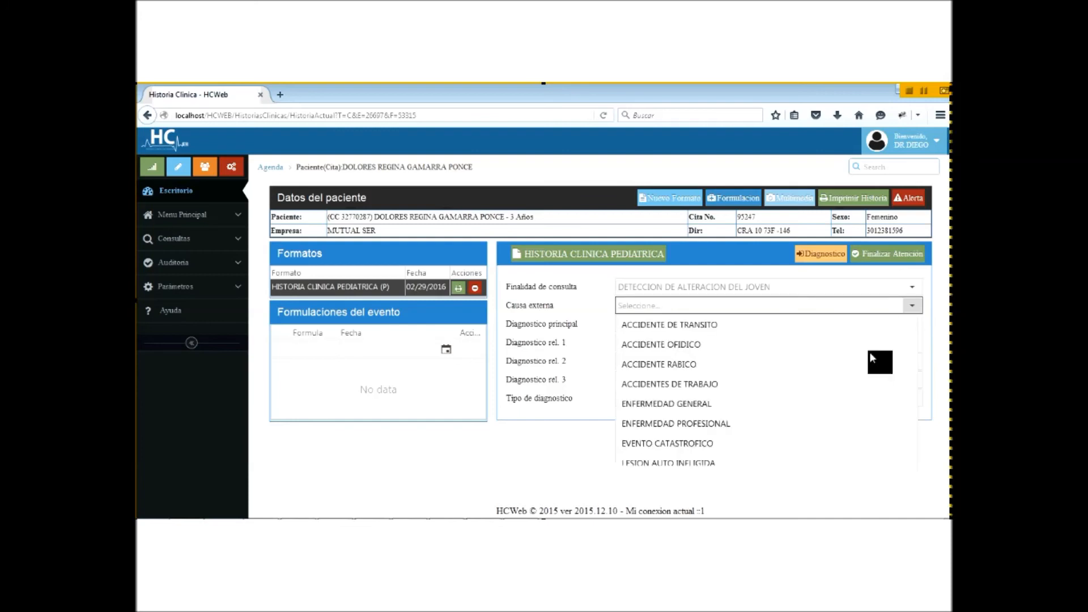
pyautogui.click(824, 402)
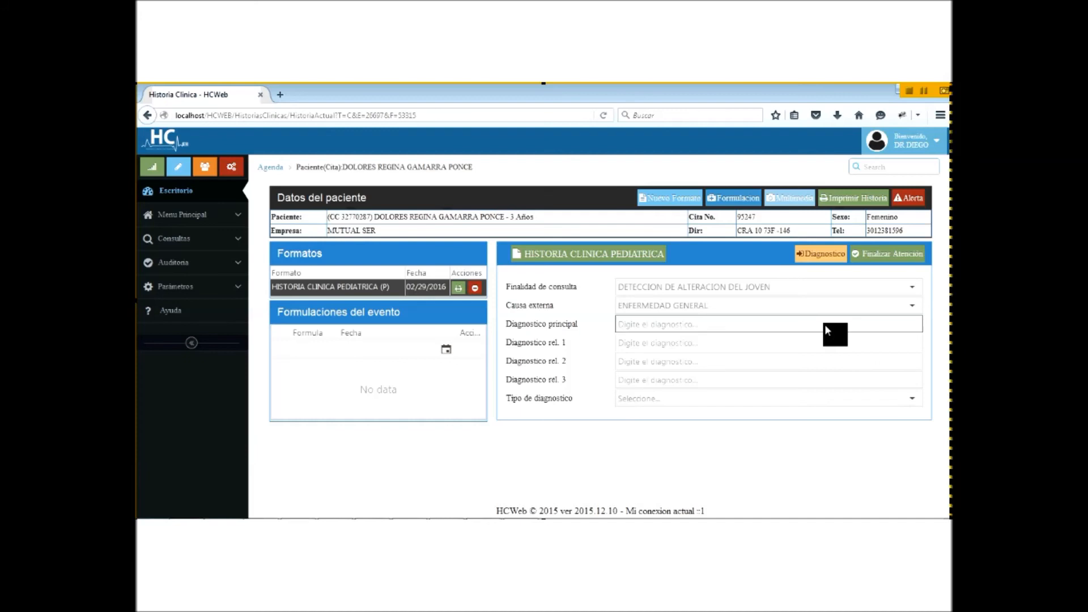
# Step: Search 'cefa' in Diagnóstico principal and select ENCEFALITIS AUSTRALIANA (A834)
pyautogui.write('cefa')
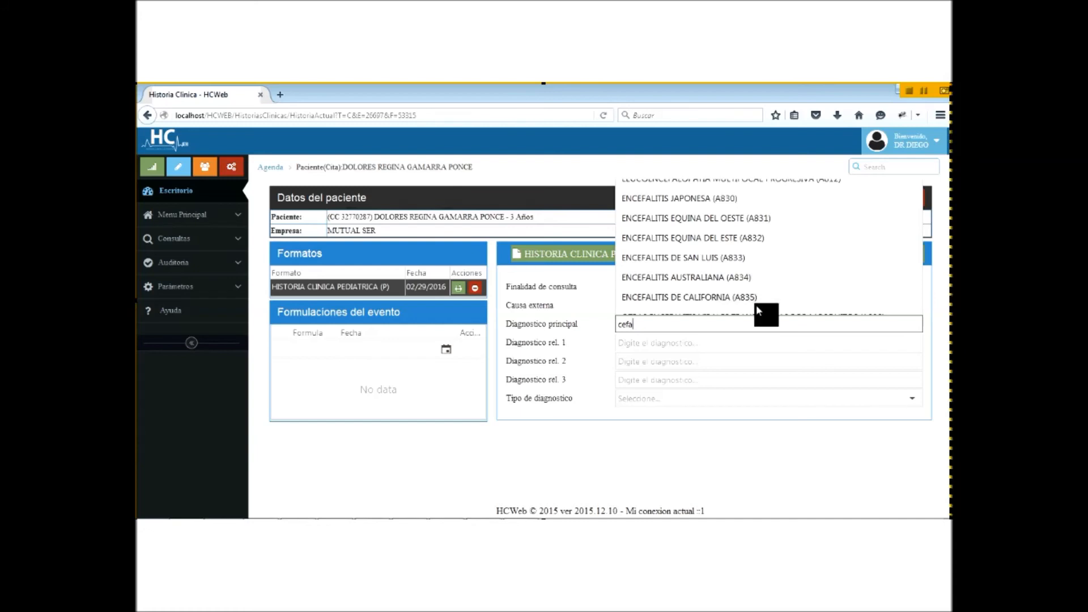
pyautogui.press('BackSpace')
pyautogui.press('BackSpace')
pyautogui.press('BackSpace')
pyautogui.press('BackSpace')
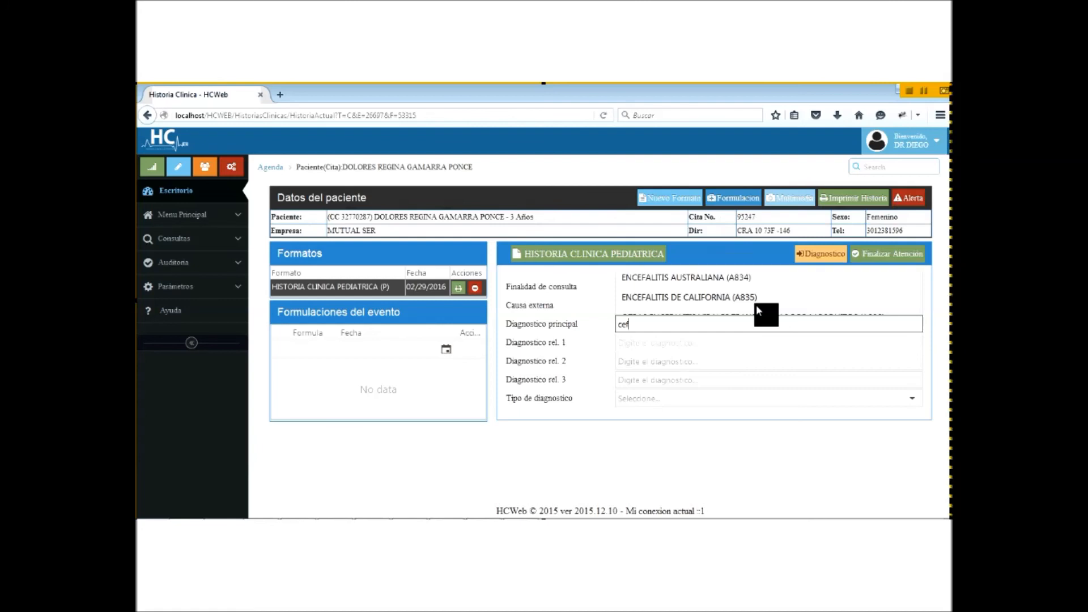
pyautogui.write('c')
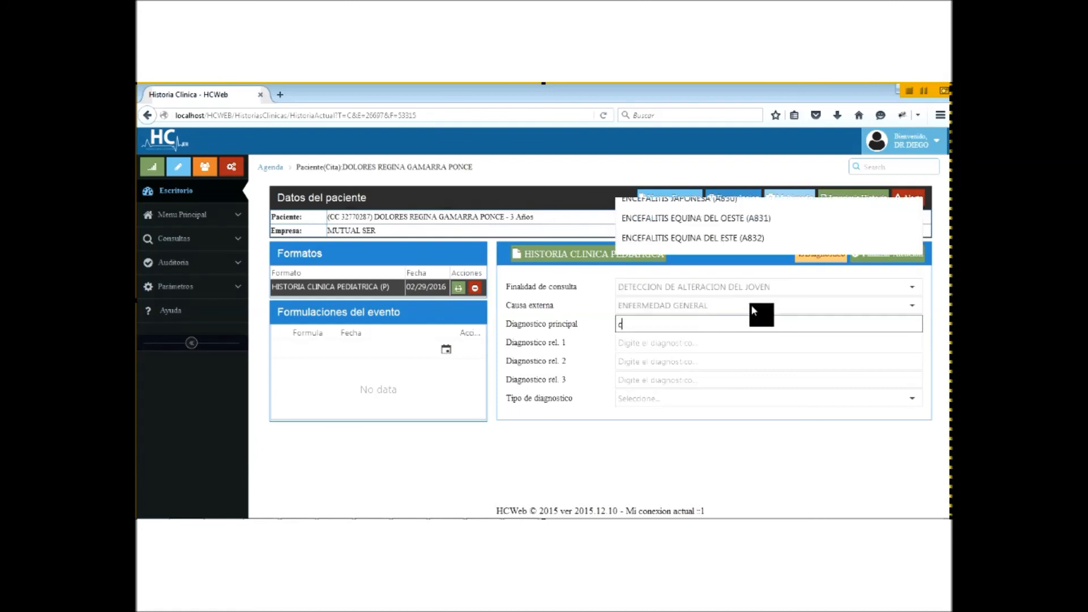
pyautogui.write('efa')
pyautogui.click(761, 277)
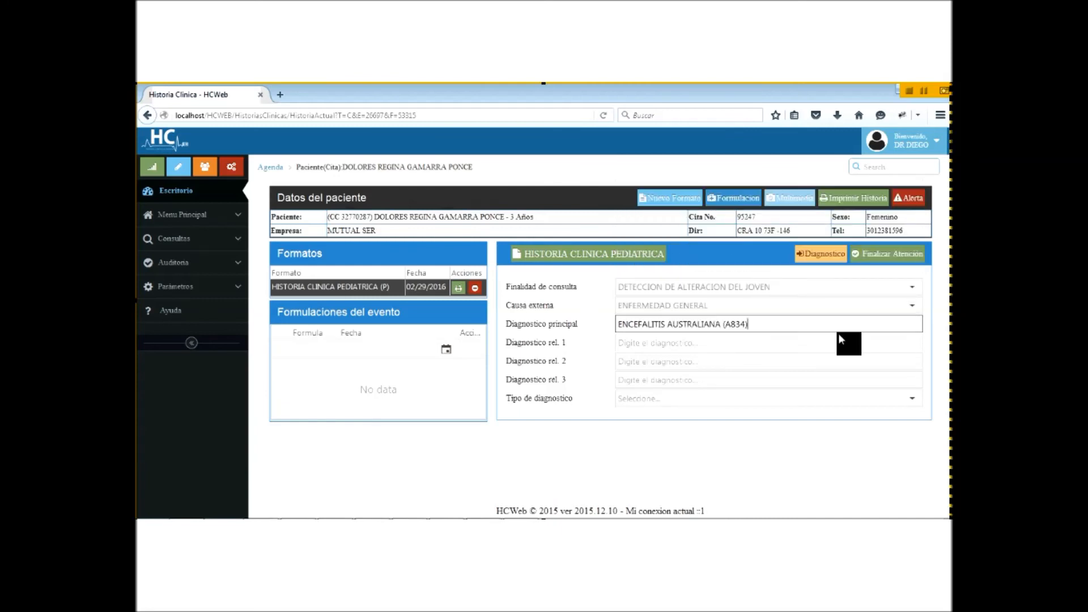
# Step: Make CONFIRMADO NUEVO the diagnosis type and return to the pediatric format's sections
pyautogui.click(916, 398)
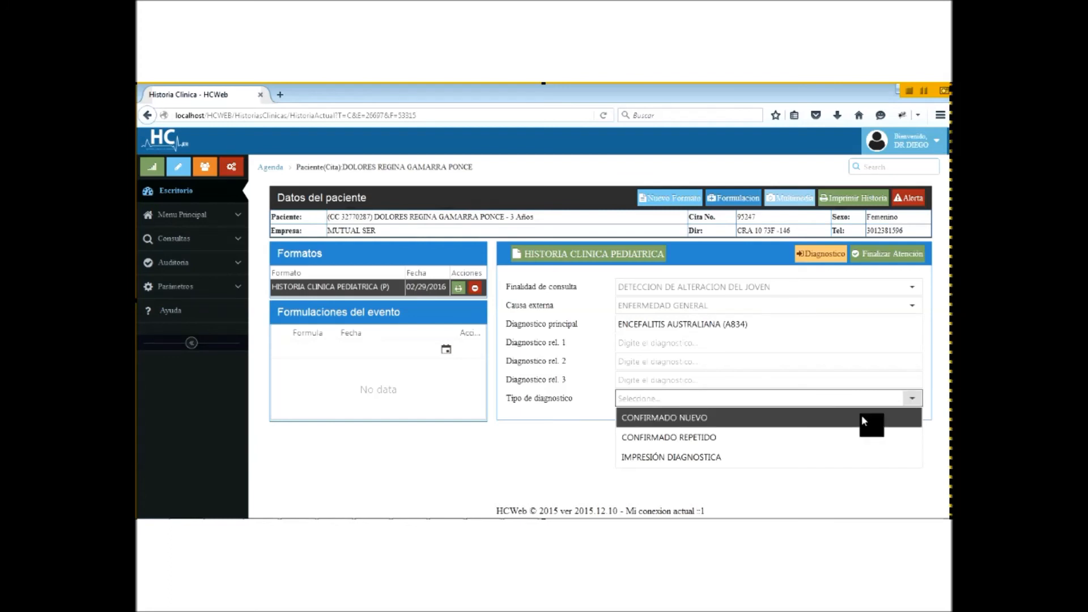
pyautogui.click(863, 420)
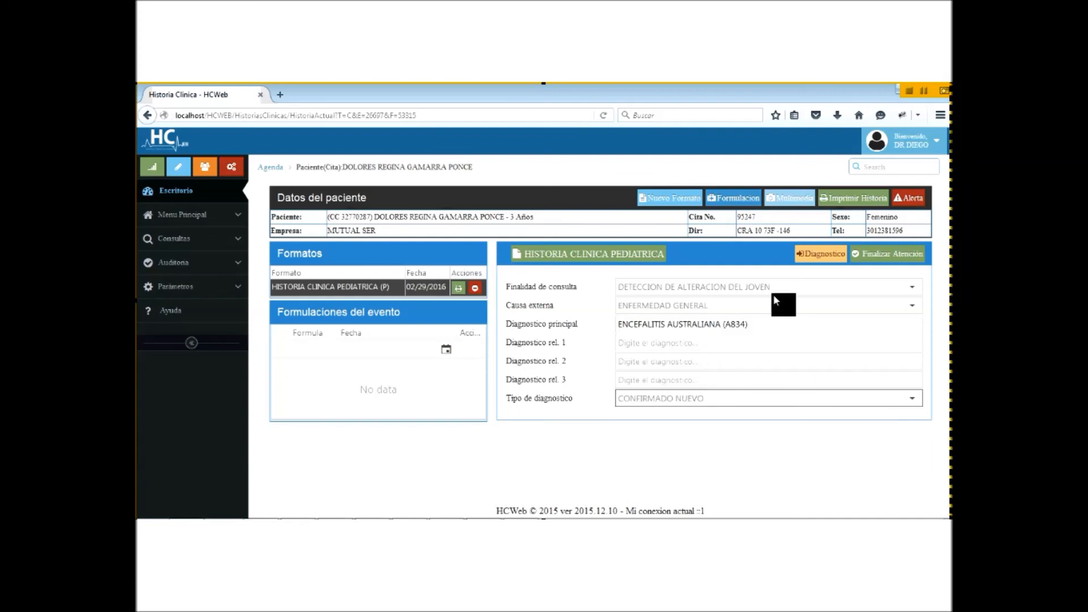
pyautogui.click(626, 254)
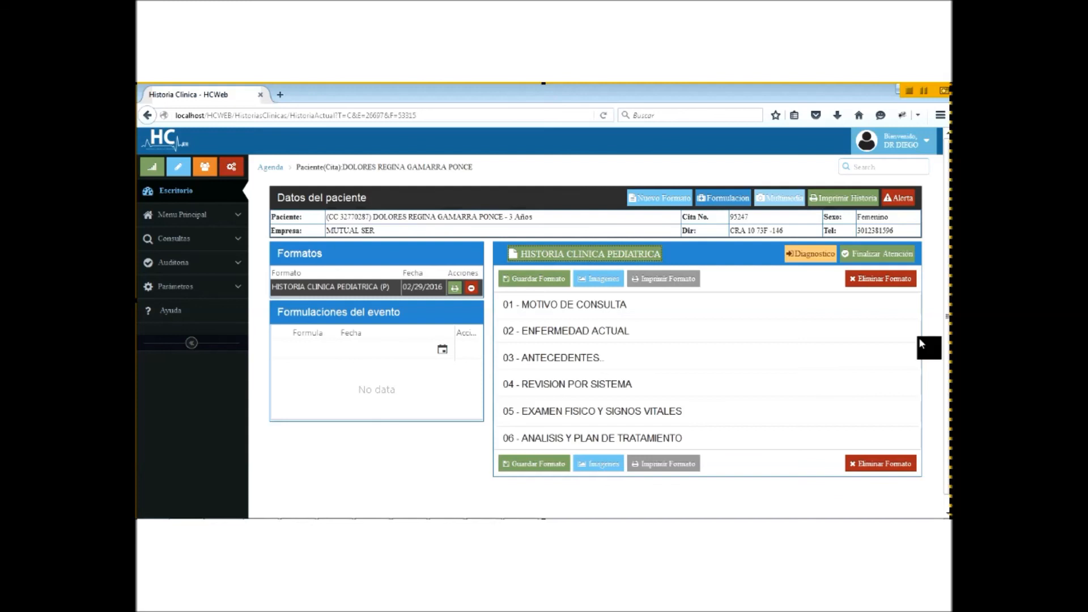
pyautogui.moveTo(930, 338); pyautogui.dragTo(830, 310)
pyautogui.moveTo(700, 297); pyautogui.dragTo(541, 345)
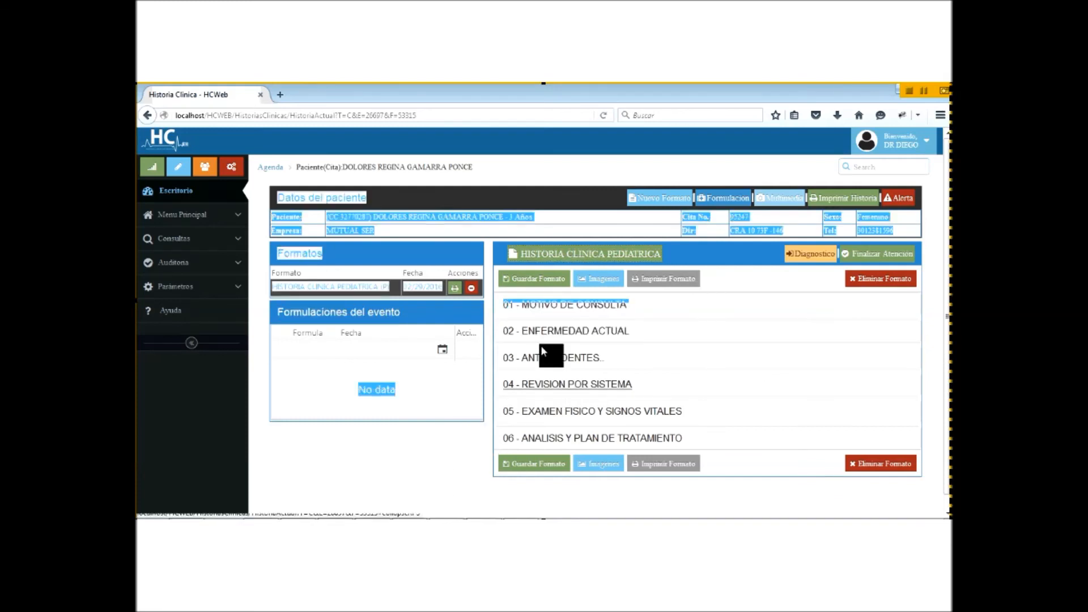
pyautogui.click(652, 379)
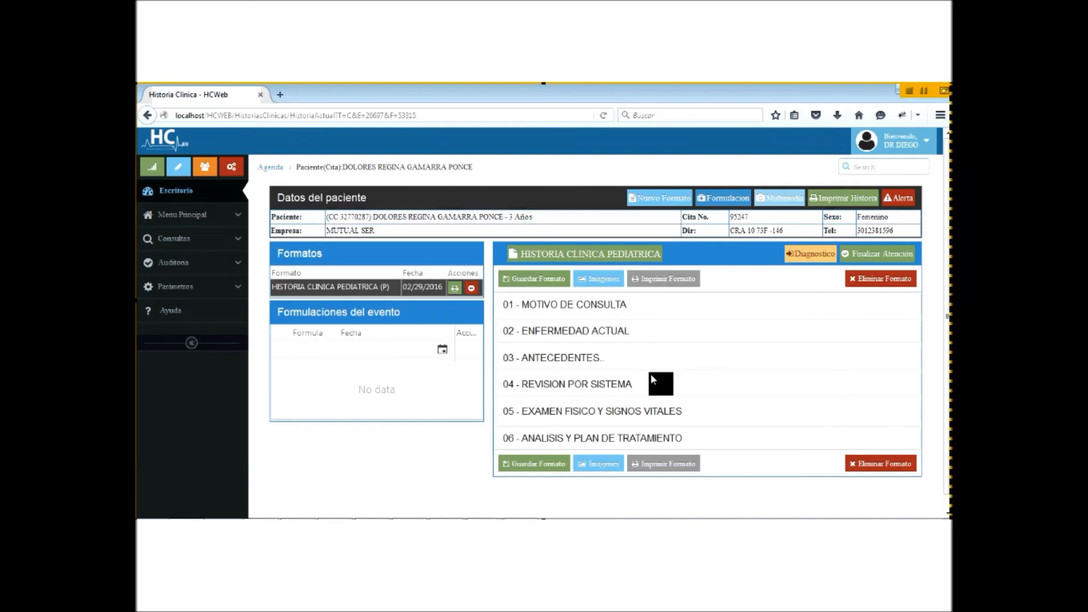